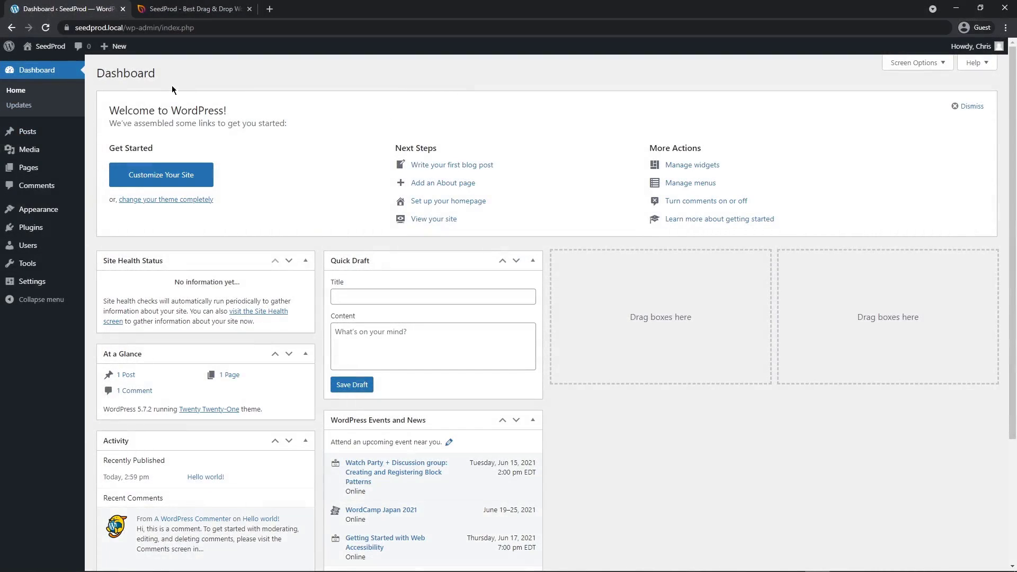
From the SeedProd account's downloads, download Landing Page Pro 6.4.3 and copy the license key.
{"action": "left_click", "coordinate": [195, 16]}
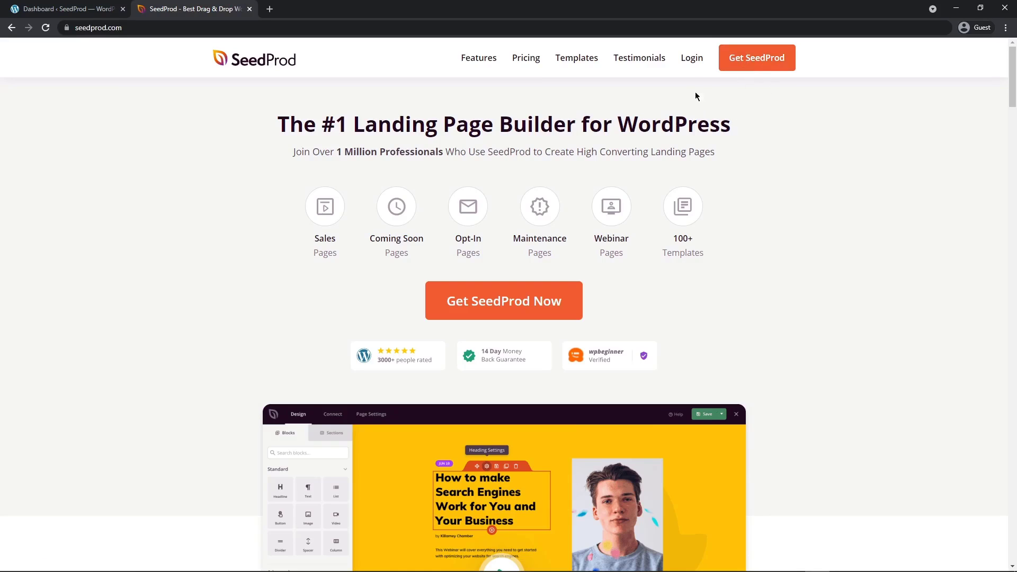
{"action": "left_click", "coordinate": [691, 62]}
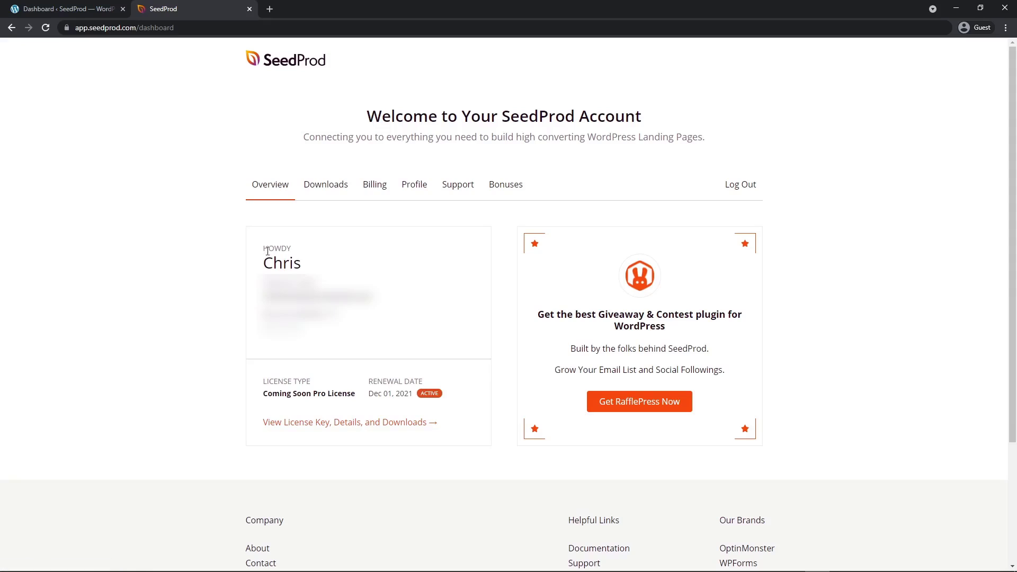
{"action": "left_click", "coordinate": [327, 185]}
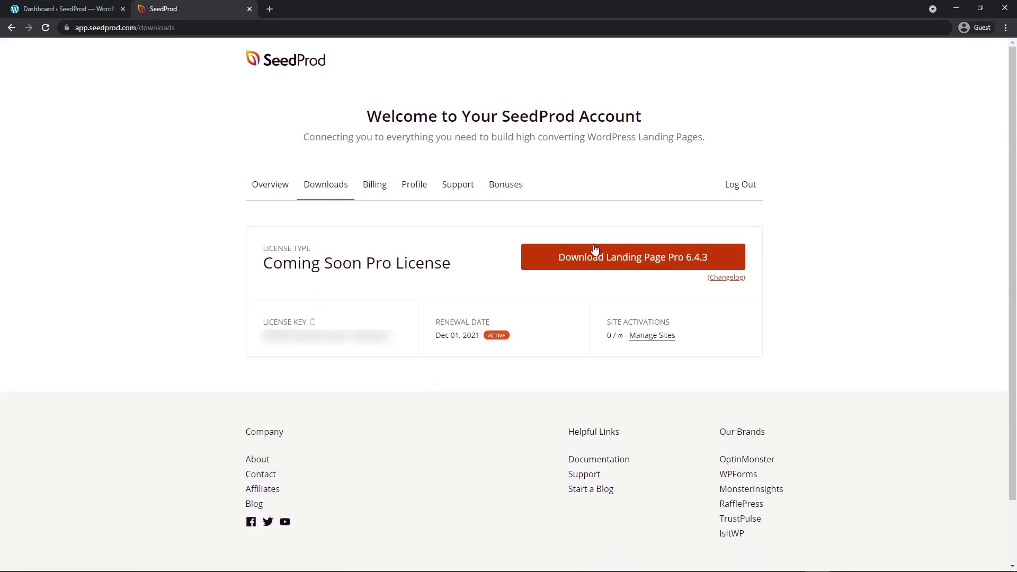
{"action": "left_click", "coordinate": [629, 259]}
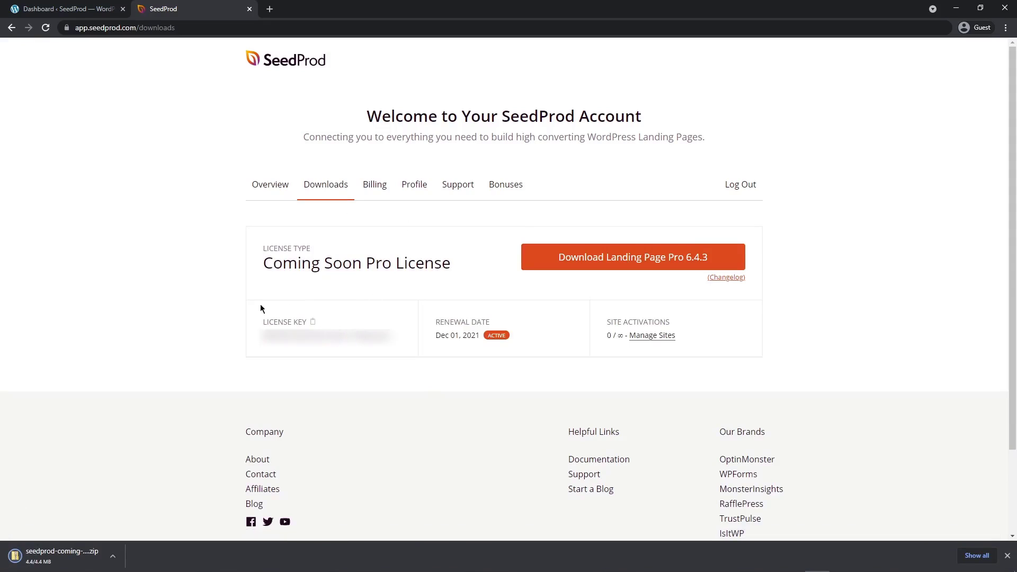
{"action": "left_click", "coordinate": [313, 323]}
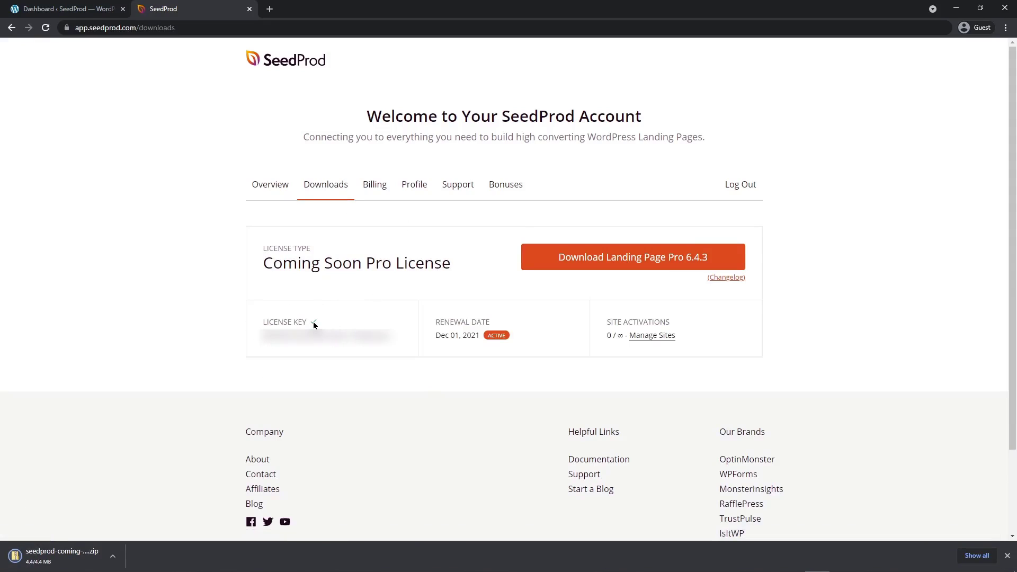
{"action": "left_click", "coordinate": [249, 9]}
Upload the downloaded seedprod-coming-soon-pro-5-6.4.3.zip as a new WordPress plugin, install it and activate it.
{"action": "mouse_move", "coordinate": [55, 229]}
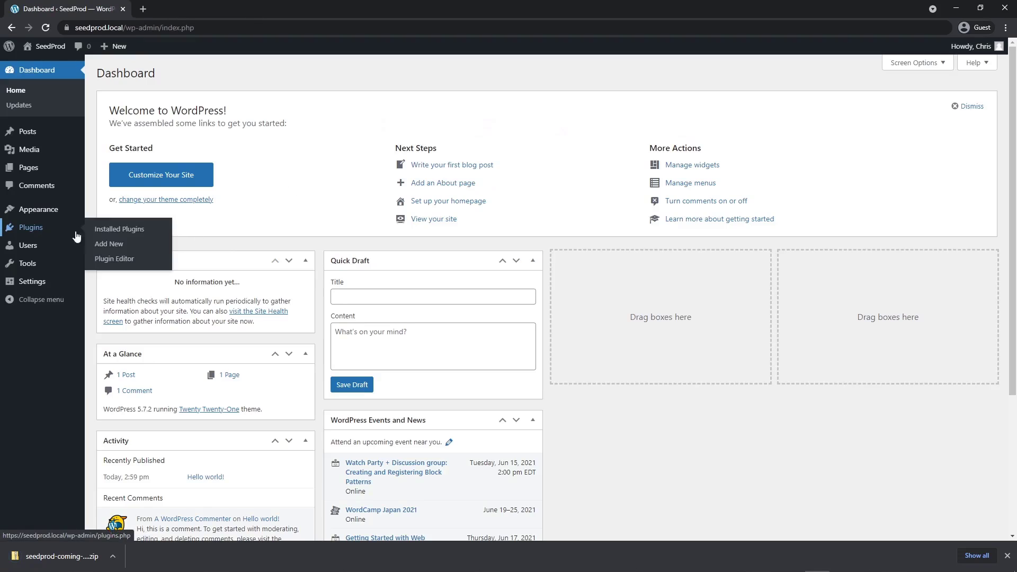
{"action": "left_click", "coordinate": [109, 245]}
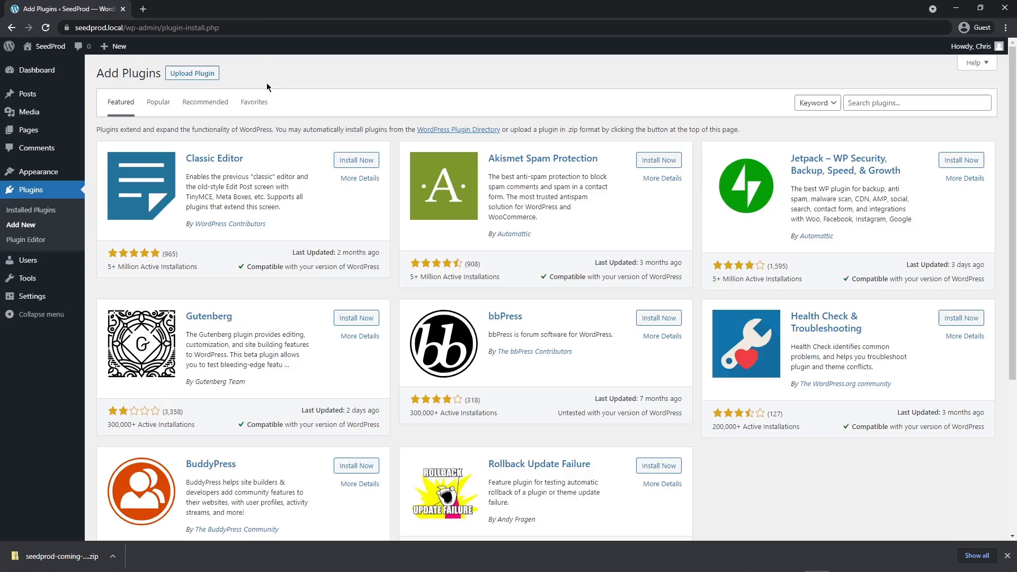
{"action": "left_click", "coordinate": [202, 73]}
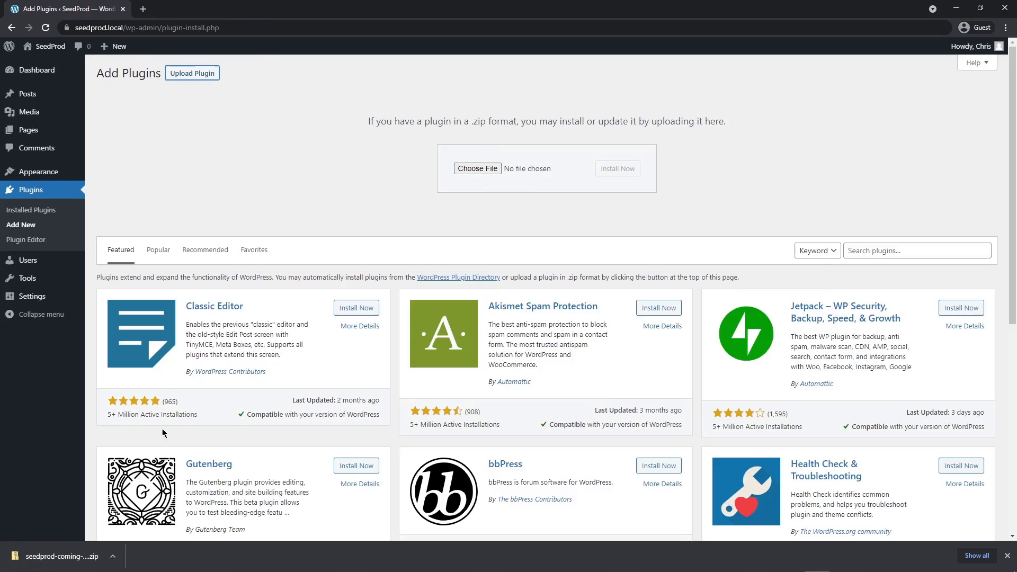
{"action": "left_click_drag", "start_coordinate": [56, 556], "coordinate": [482, 171]}
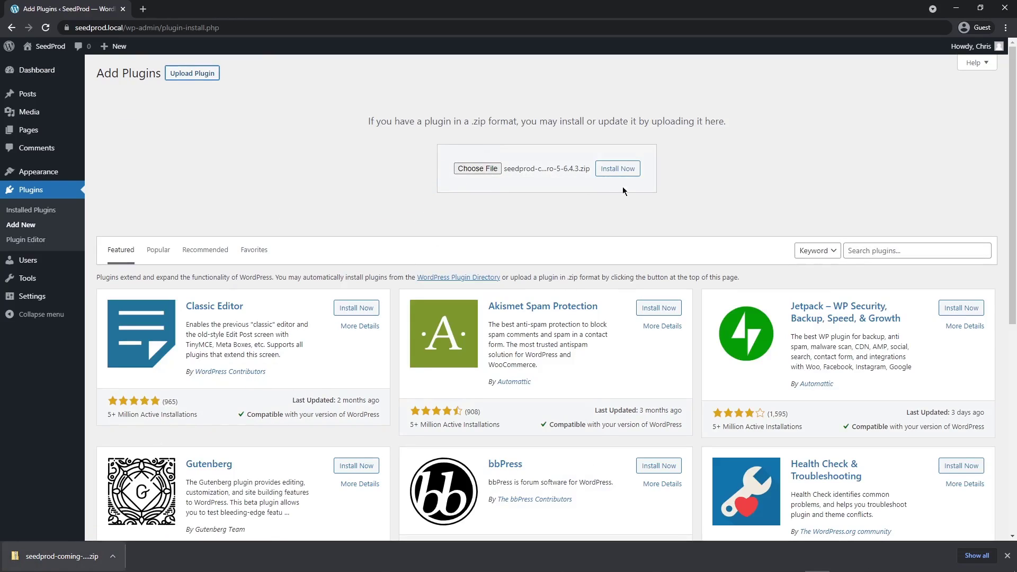
{"action": "left_click", "coordinate": [629, 170]}
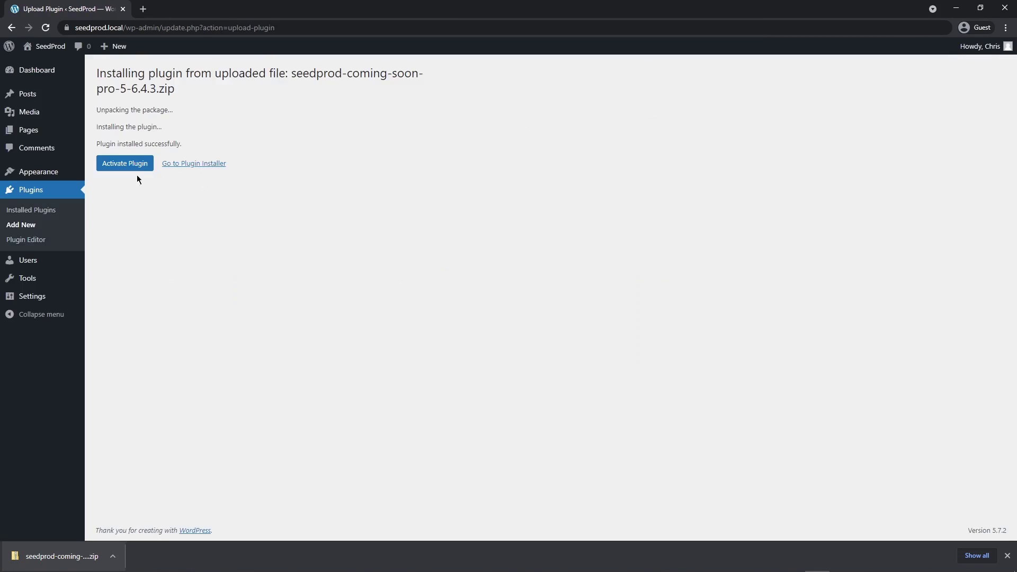
{"action": "left_click", "coordinate": [118, 167]}
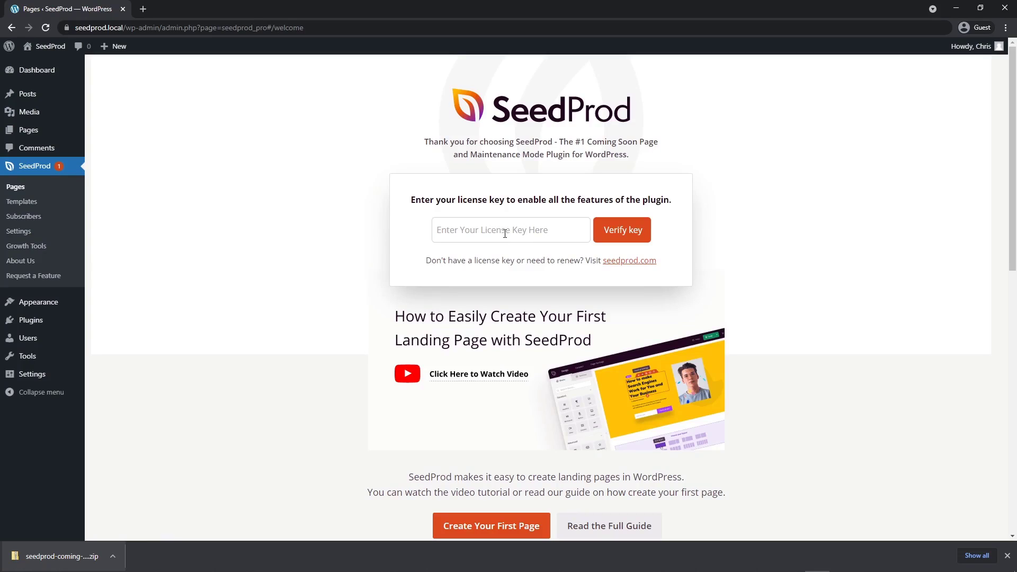
Paste the license key into the SeedProd license key field and verify it.
{"action": "right_click", "coordinate": [455, 229]}
{"action": "left_click", "coordinate": [491, 309]}
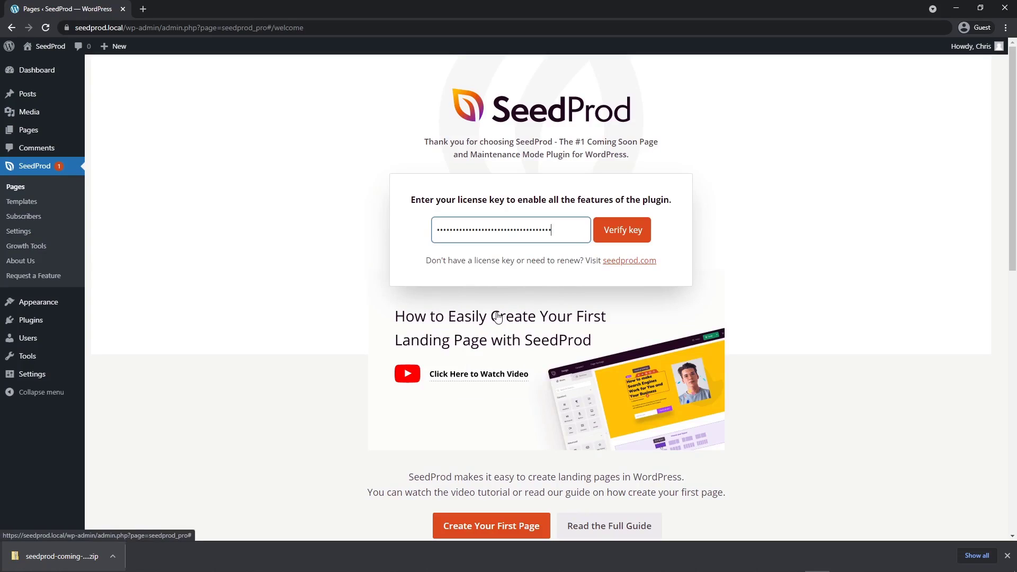
{"action": "left_click", "coordinate": [628, 229]}
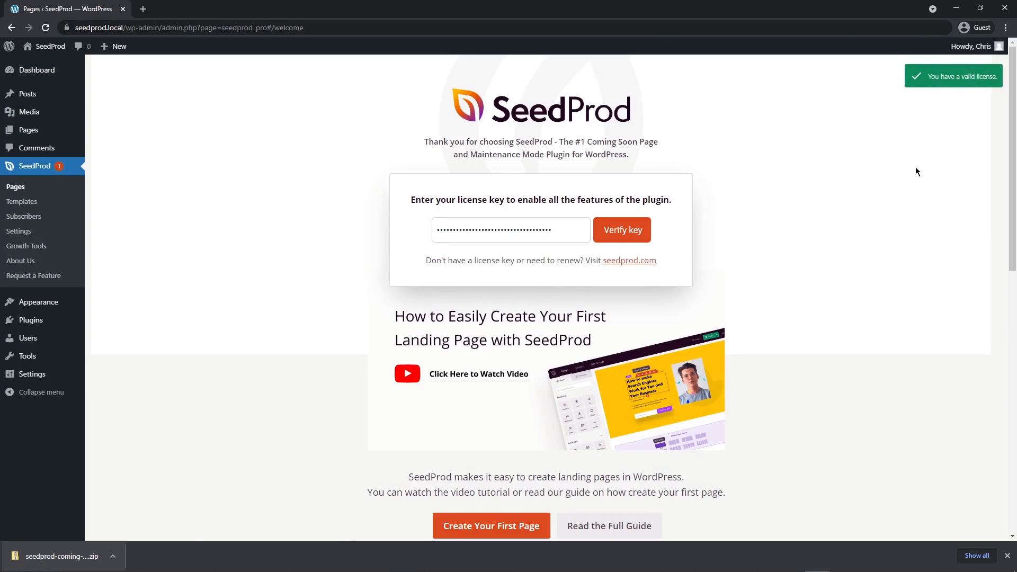
{"action": "left_click", "coordinate": [1008, 558]}
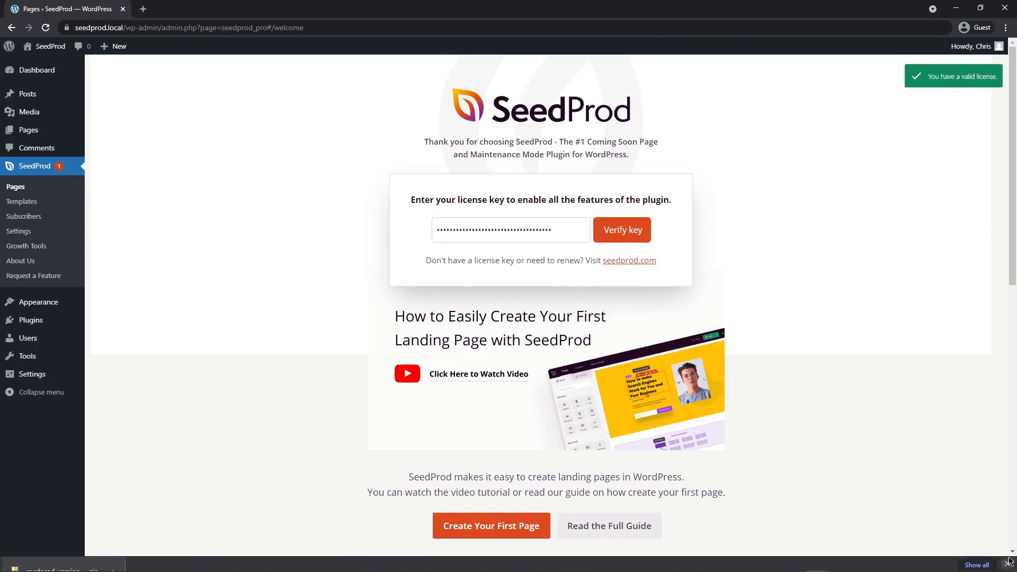
Create a new SeedProd landing page and filter its templates by Lead Squeeze.
{"action": "left_click", "coordinate": [16, 188]}
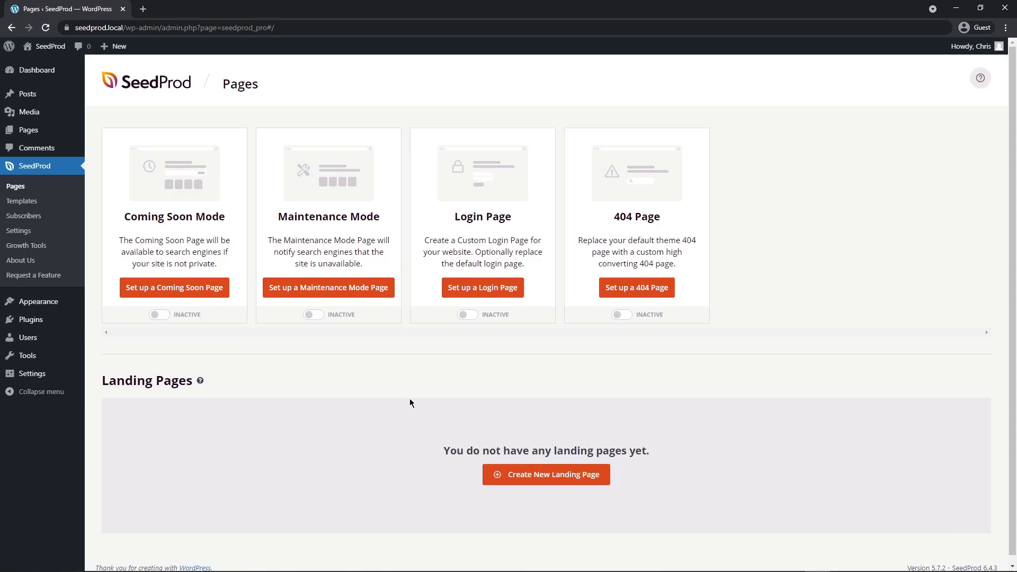
{"action": "left_click", "coordinate": [551, 478]}
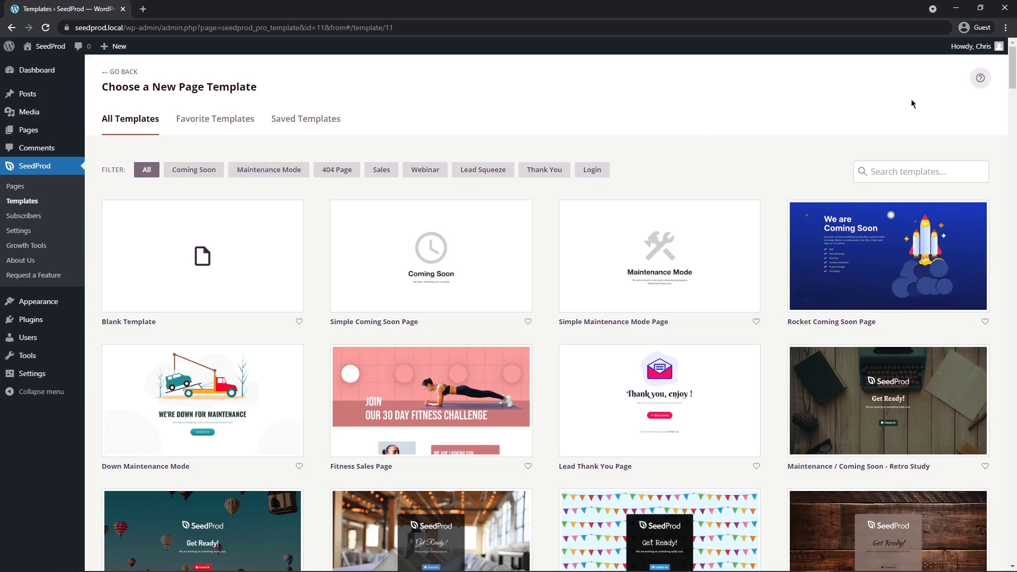
{"action": "mouse_move", "coordinate": [1012, 68]}
{"action": "left_mouse_down"}
{"action": "mouse_move", "coordinate": [1014, 535]}
{"action": "mouse_move", "coordinate": [1014, 59]}
{"action": "left_mouse_up"}
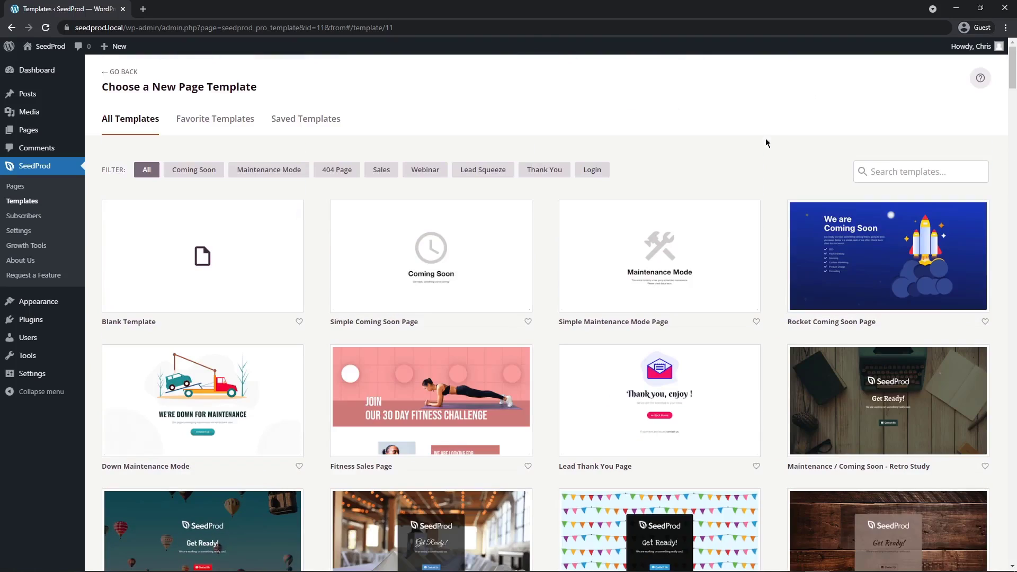
{"action": "left_click", "coordinate": [483, 171]}
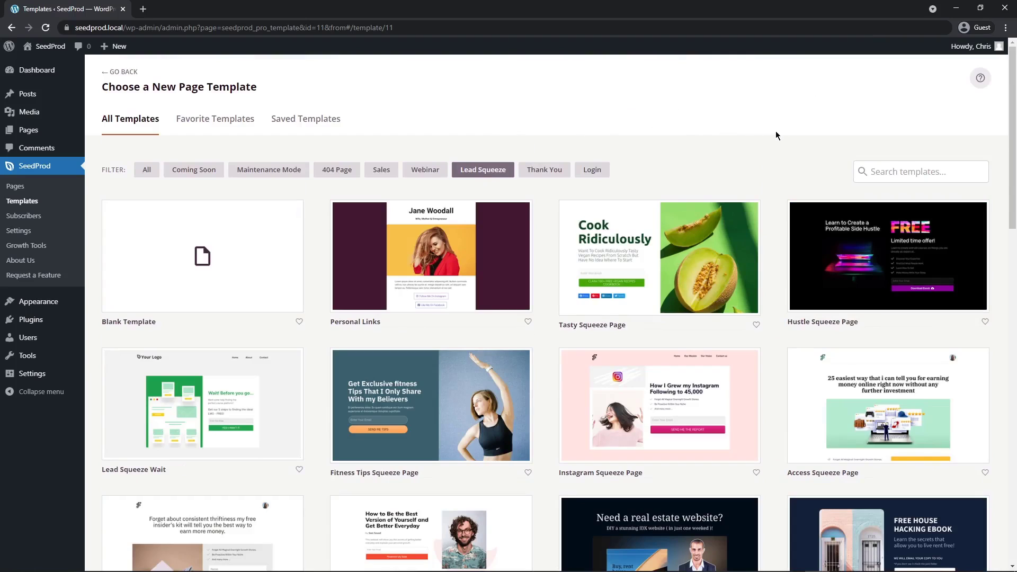
Preview the Instagram Squeeze Page template in its desktop and mobile layouts, and return to the template list.
{"action": "left_click_drag", "start_coordinate": [1015, 133], "coordinate": [1014, 203]}
{"action": "mouse_move", "coordinate": [681, 254]}
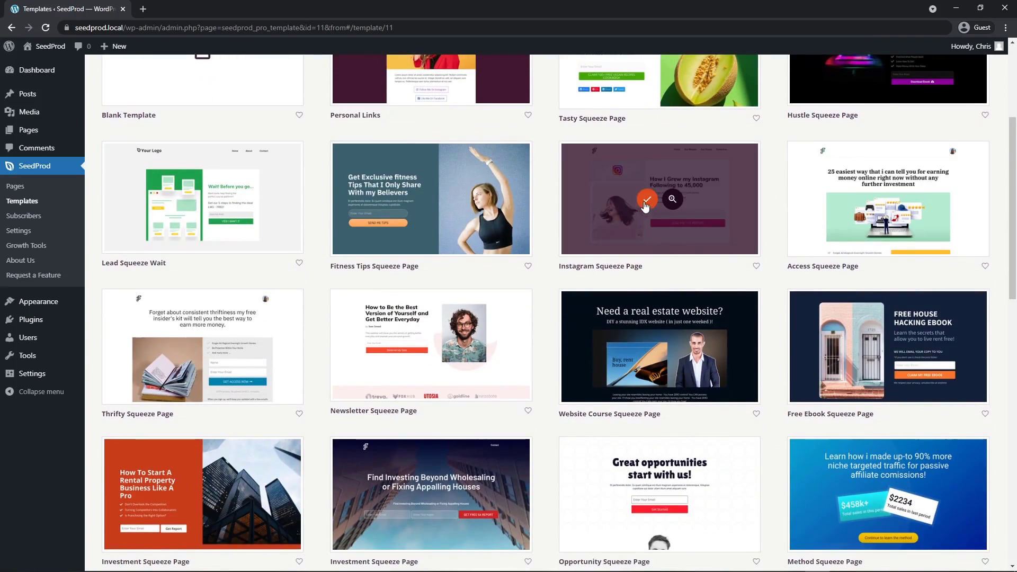
{"action": "left_click", "coordinate": [672, 200]}
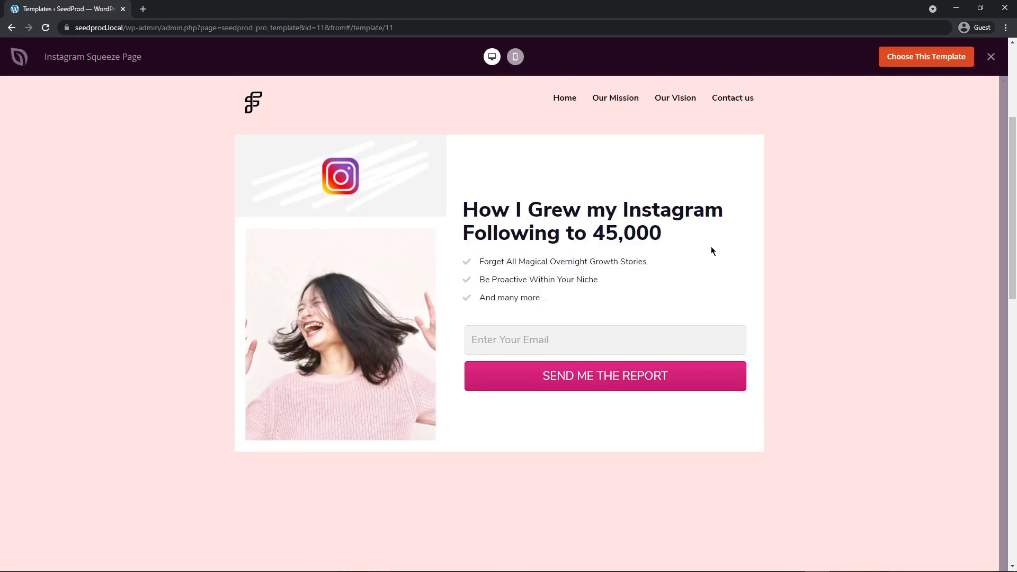
{"action": "left_click", "coordinate": [516, 57]}
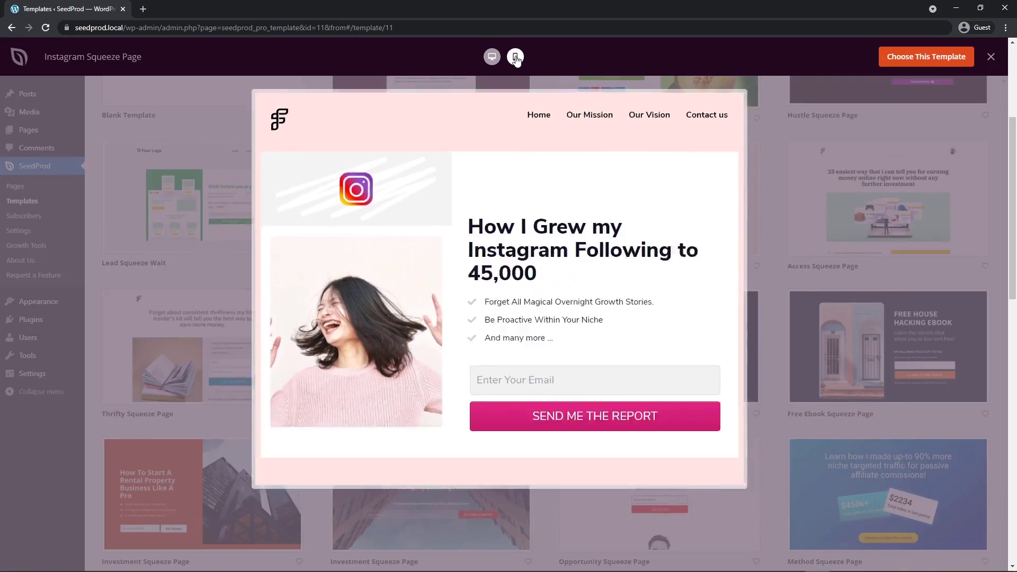
{"action": "left_click", "coordinate": [491, 56]}
{"action": "left_click", "coordinate": [991, 57]}
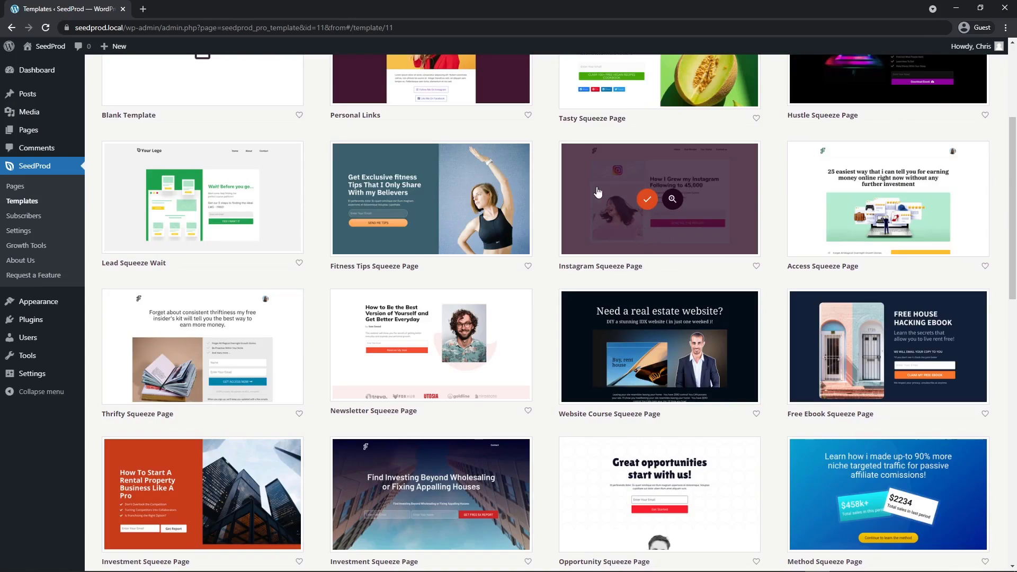
Choose the Instagram Squeeze Page template, name the page GetResponse and save it to start editing.
{"action": "mouse_move", "coordinate": [647, 225]}
{"action": "left_click", "coordinate": [647, 201]}
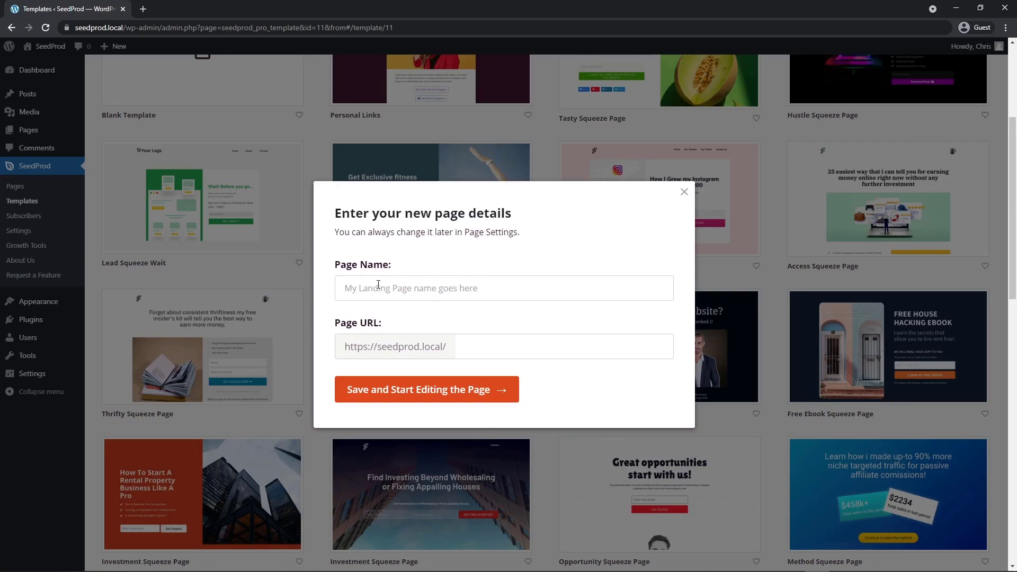
{"action": "type", "text": "GetResponse"}
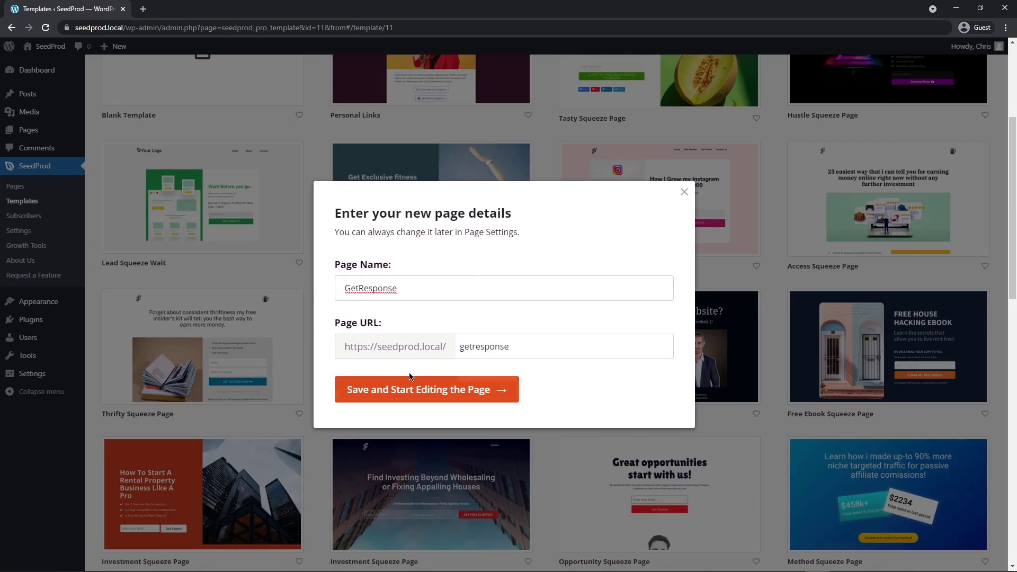
{"action": "left_click", "coordinate": [450, 397]}
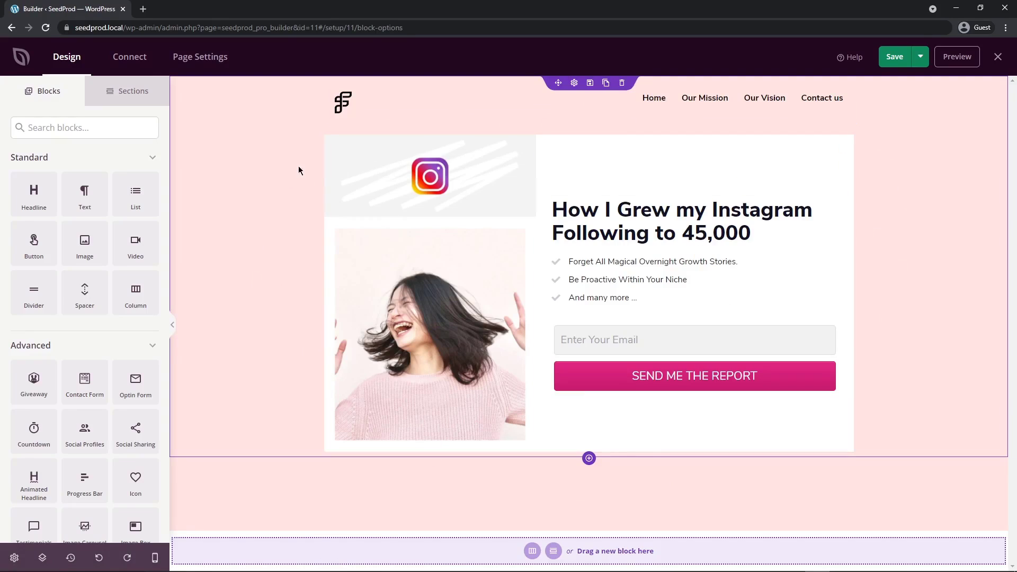
Add a Headline block beneath the page's existing headline, and delete that block again.
{"action": "left_click", "coordinate": [127, 97]}
{"action": "left_click", "coordinate": [46, 97]}
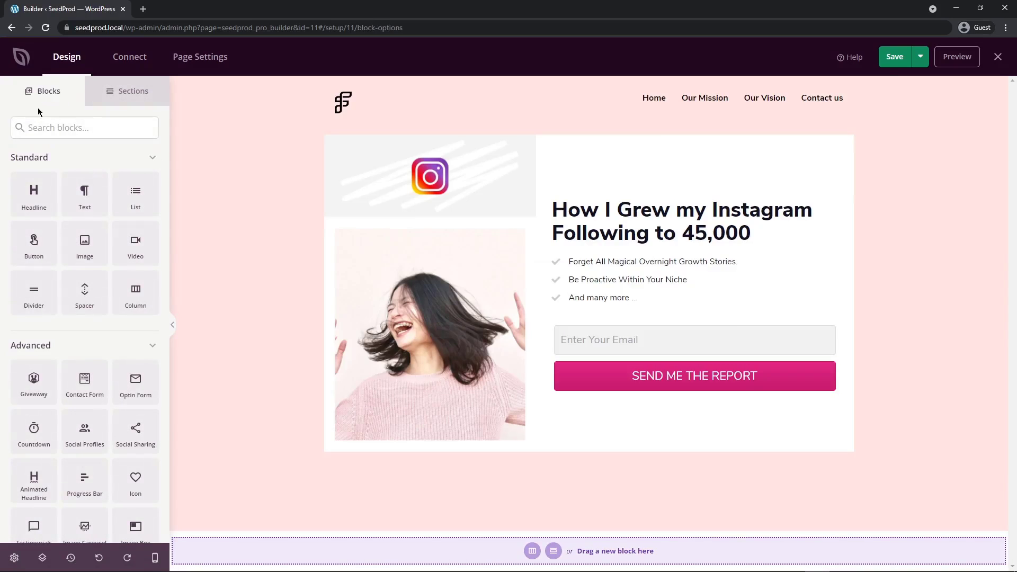
{"action": "left_click_drag", "start_coordinate": [34, 194], "coordinate": [666, 257]}
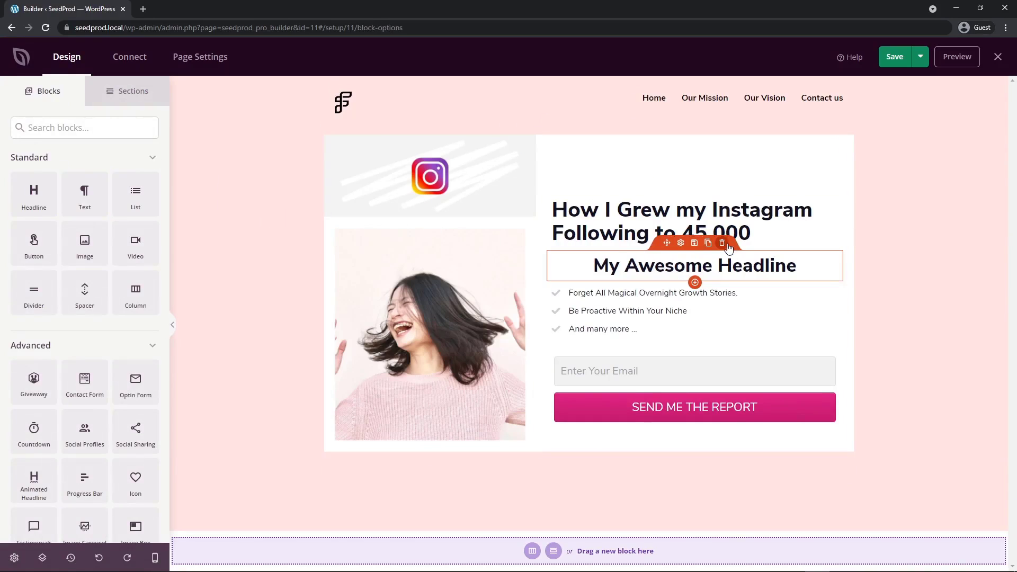
{"action": "left_click", "coordinate": [723, 244]}
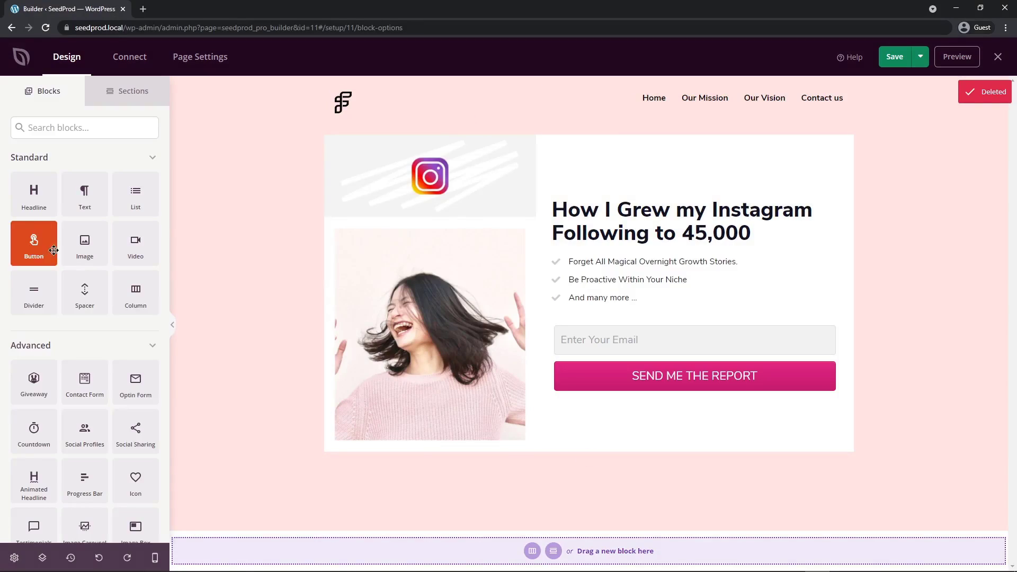
Look through the Standard, Advanced and WooCommerce blocks available for the page.
{"action": "scroll", "coordinate": [33, 464], "scroll_direction": "down", "scroll_amount": 4}
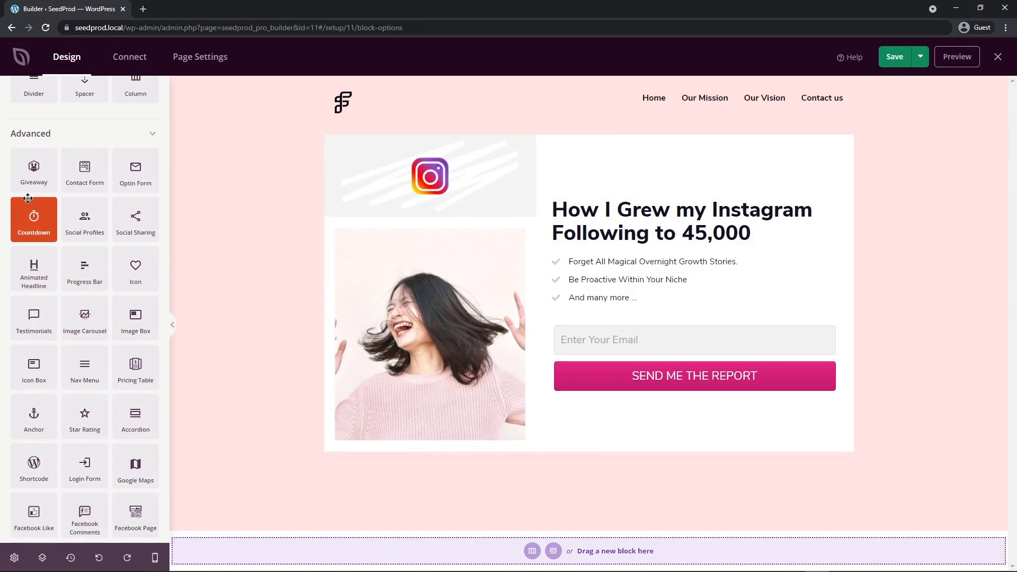
{"action": "scroll", "coordinate": [44, 203], "scroll_direction": "down", "scroll_amount": 1}
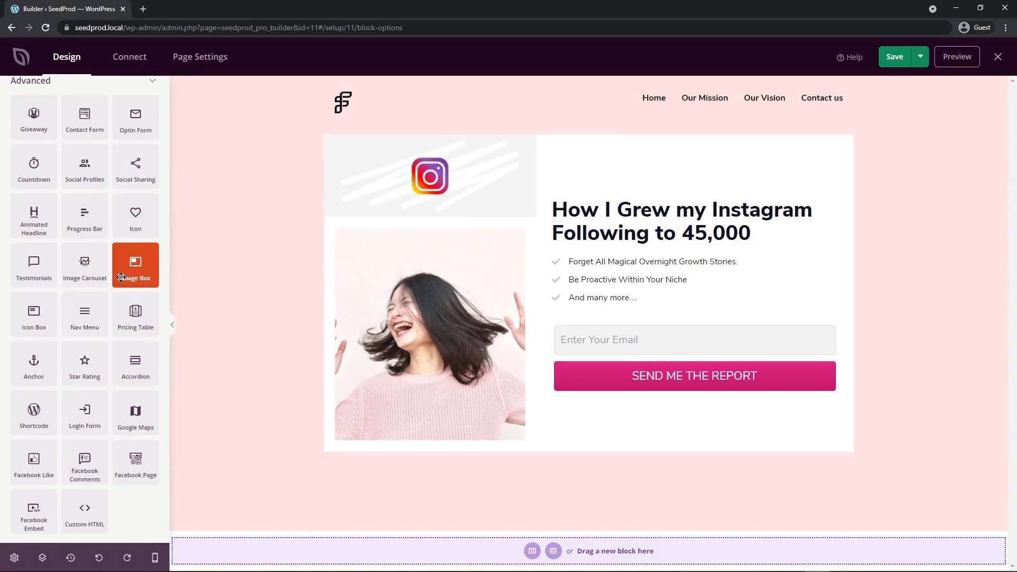
{"action": "scroll", "coordinate": [37, 342], "scroll_direction": "down", "scroll_amount": 3}
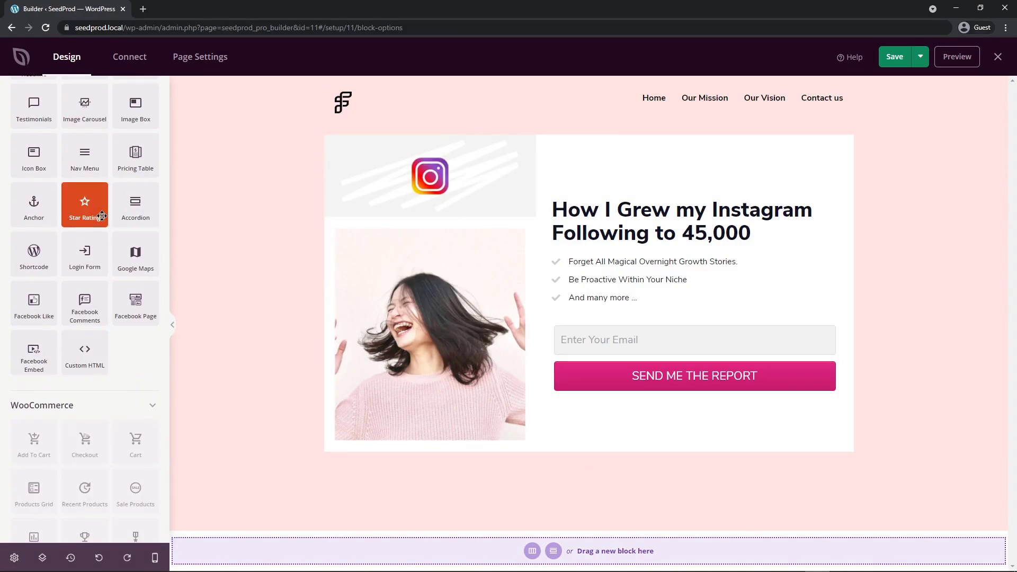
{"action": "scroll", "coordinate": [75, 287], "scroll_direction": "down", "scroll_amount": 2}
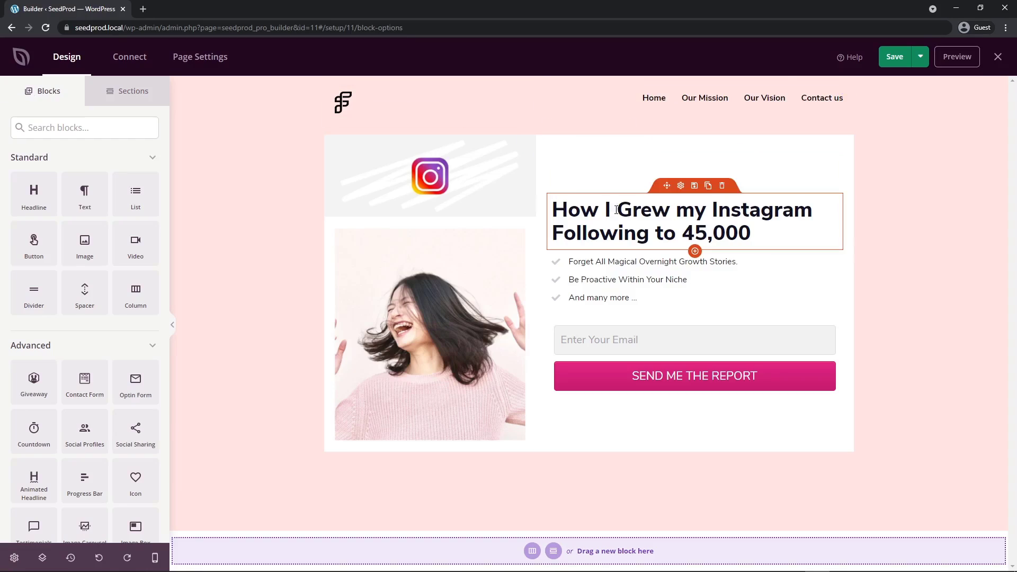
View the content and advanced settings of the "How I Grew my Instagram" headline, and open the image block's settings.
{"action": "left_click", "coordinate": [682, 187]}
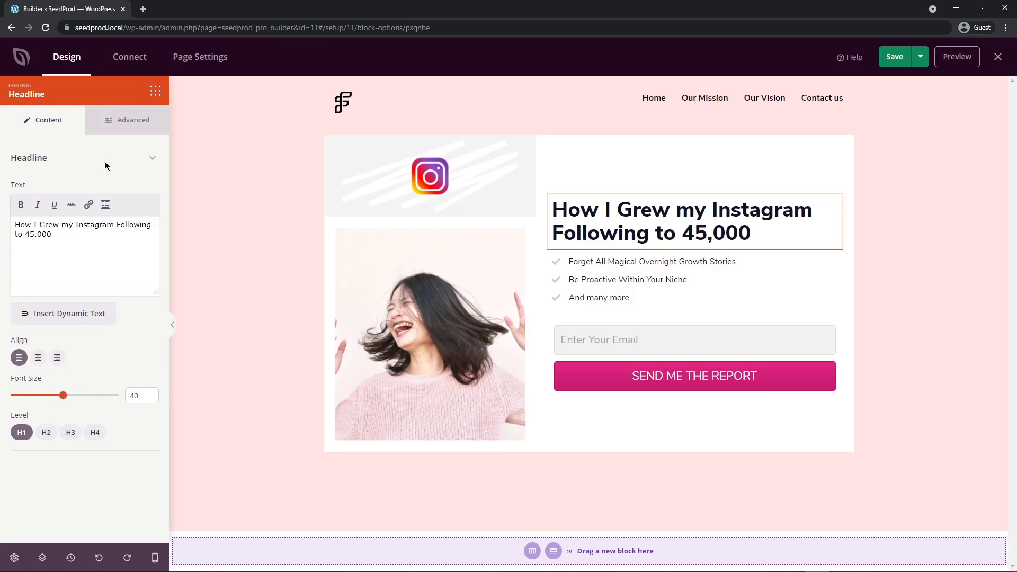
{"action": "left_click", "coordinate": [131, 120]}
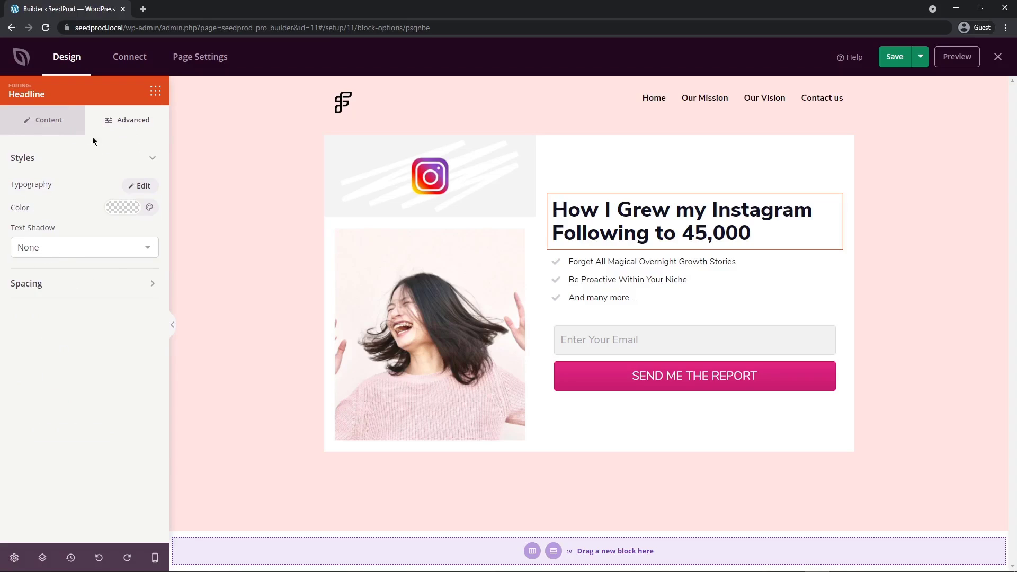
{"action": "left_click", "coordinate": [432, 301]}
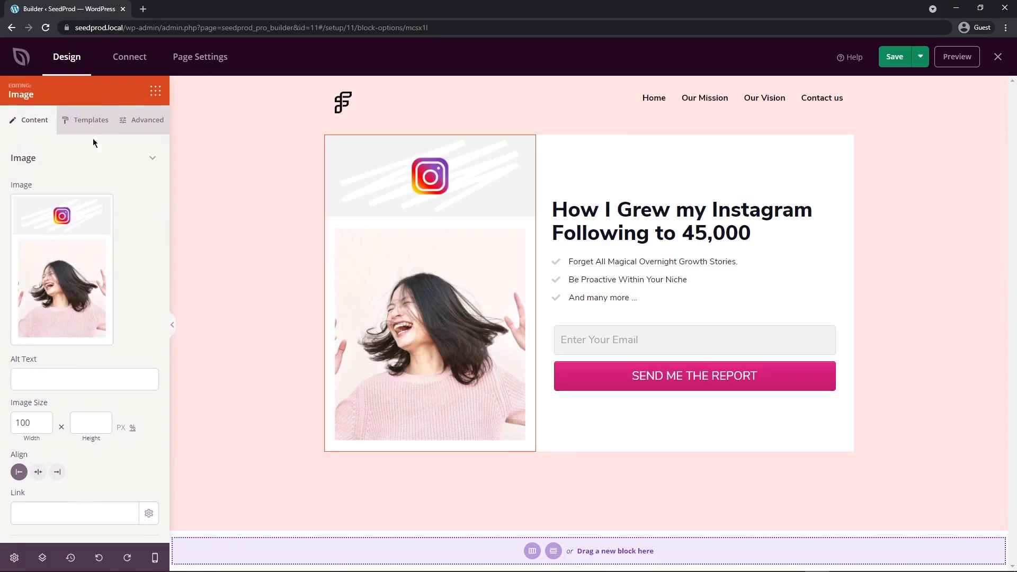
Apply the template style with a shadow along the bottom edge to the Instagram image block.
{"action": "left_click", "coordinate": [87, 123]}
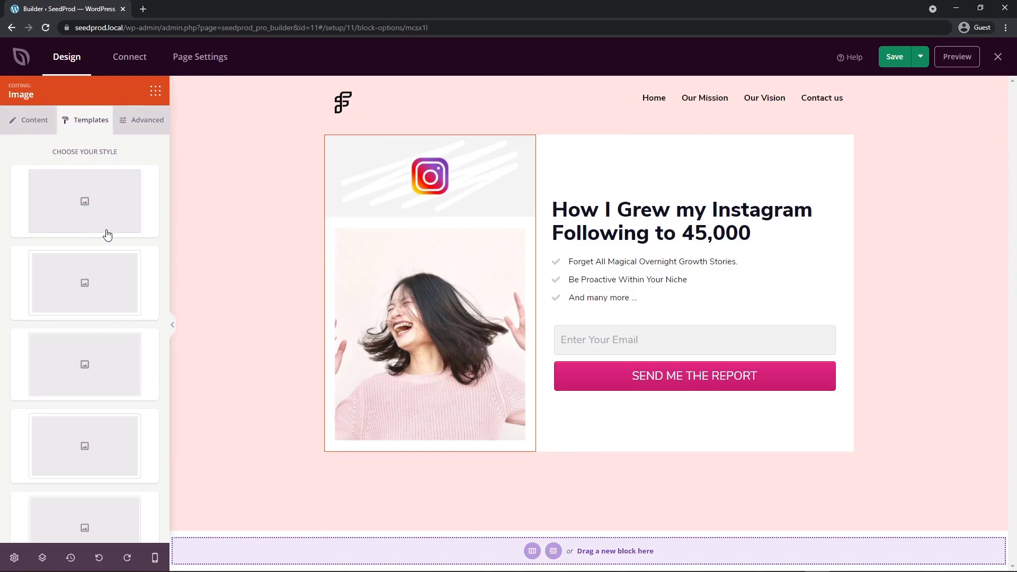
{"action": "scroll", "coordinate": [109, 228], "scroll_direction": "down", "scroll_amount": 5}
{"action": "scroll", "coordinate": [109, 222], "scroll_direction": "down", "scroll_amount": 1}
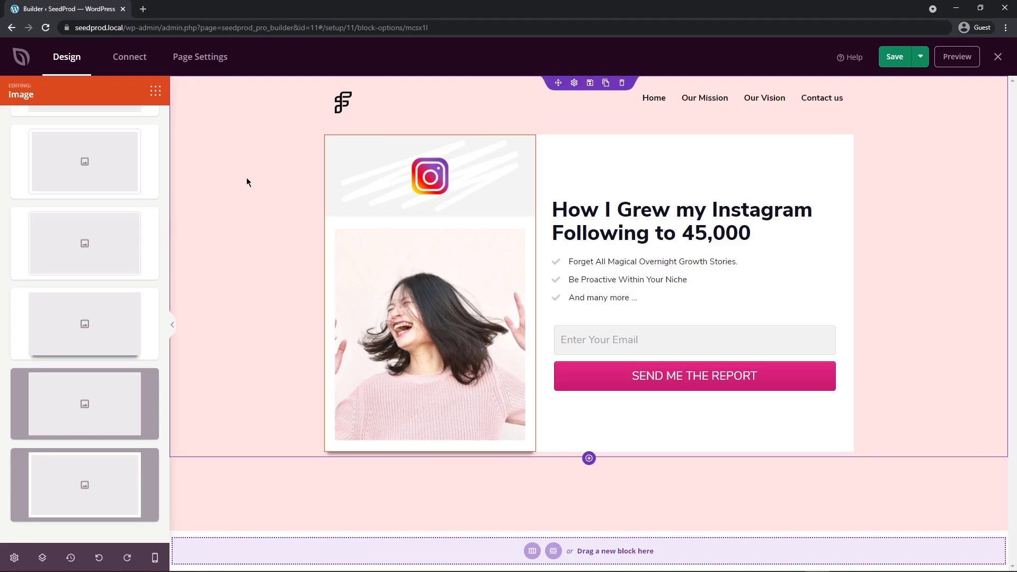
Browse the ready-made sections, add the Hero 1 section beneath the squeeze content, and delete that section again.
{"action": "left_click", "coordinate": [156, 93]}
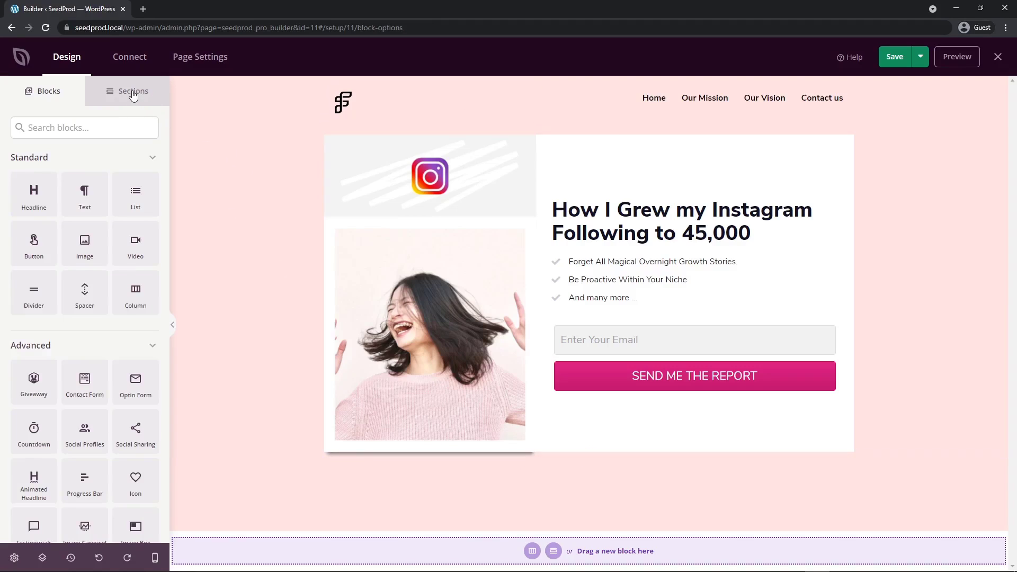
{"action": "left_click", "coordinate": [132, 93]}
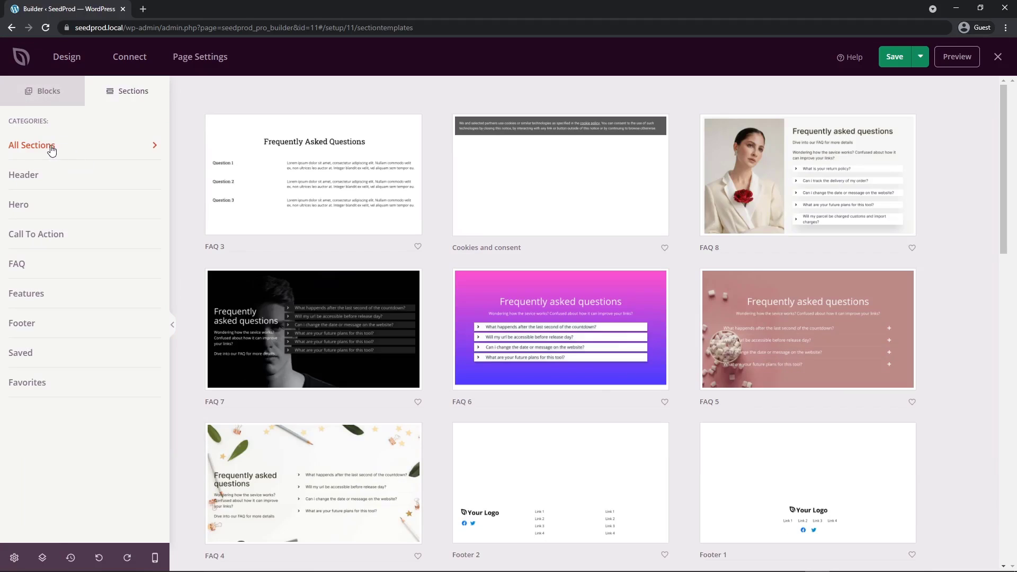
{"action": "left_click_drag", "start_coordinate": [1005, 112], "coordinate": [1005, 422]}
{"action": "scroll", "coordinate": [905, 262], "scroll_direction": "up", "scroll_amount": 15}
{"action": "left_click", "coordinate": [32, 209]}
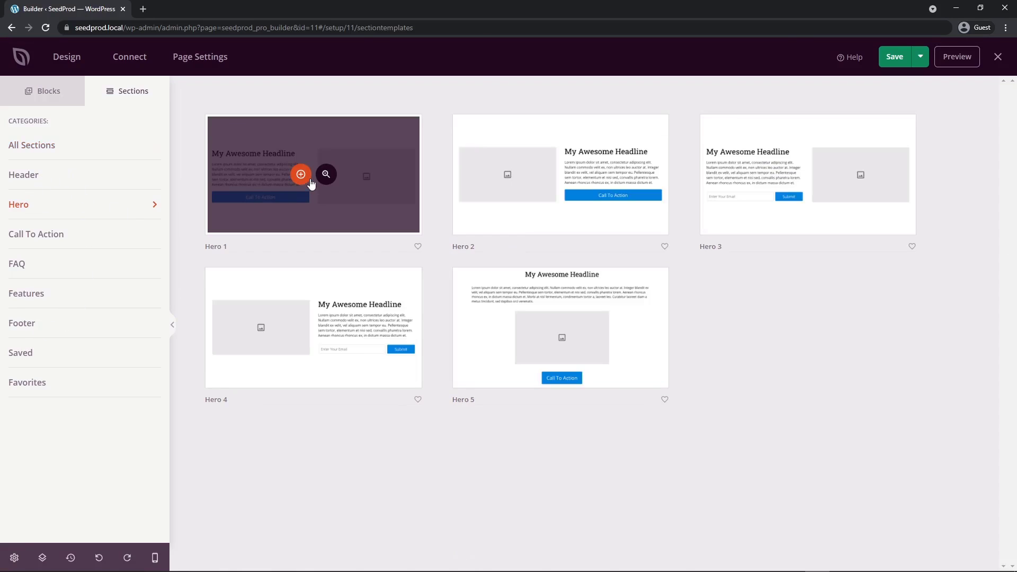
{"action": "left_click", "coordinate": [301, 174]}
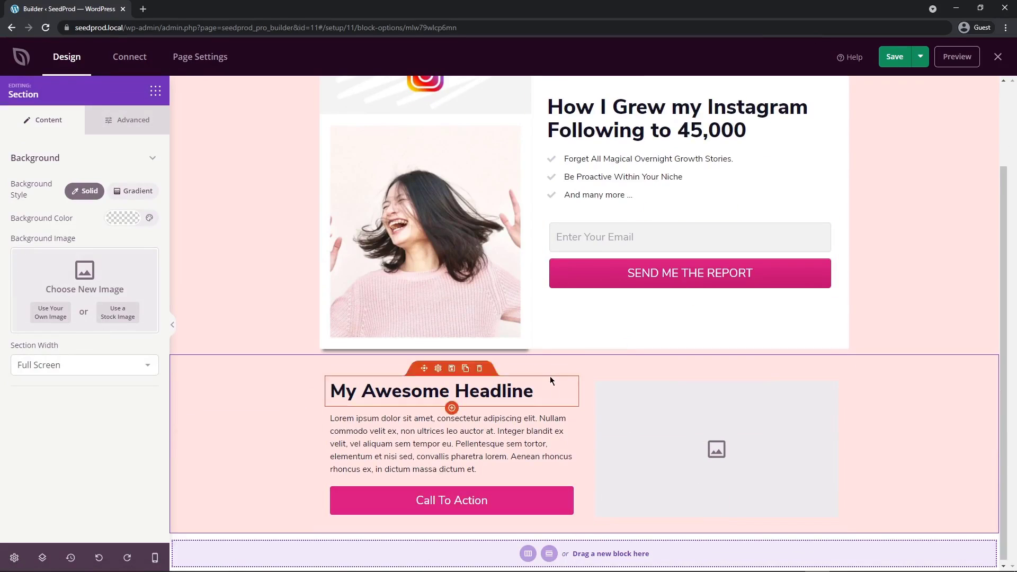
{"action": "left_click", "coordinate": [617, 349]}
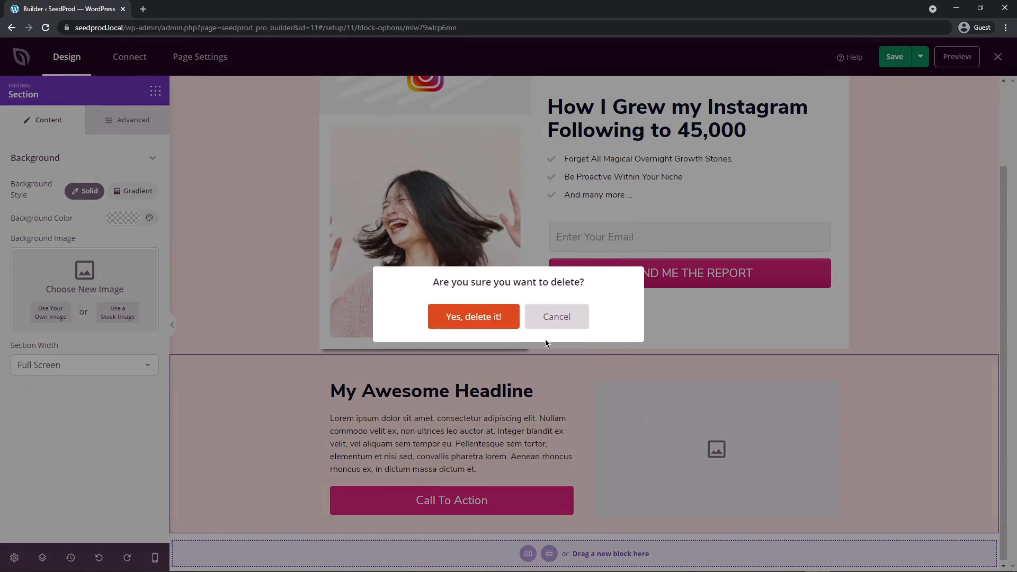
{"action": "left_click", "coordinate": [476, 317]}
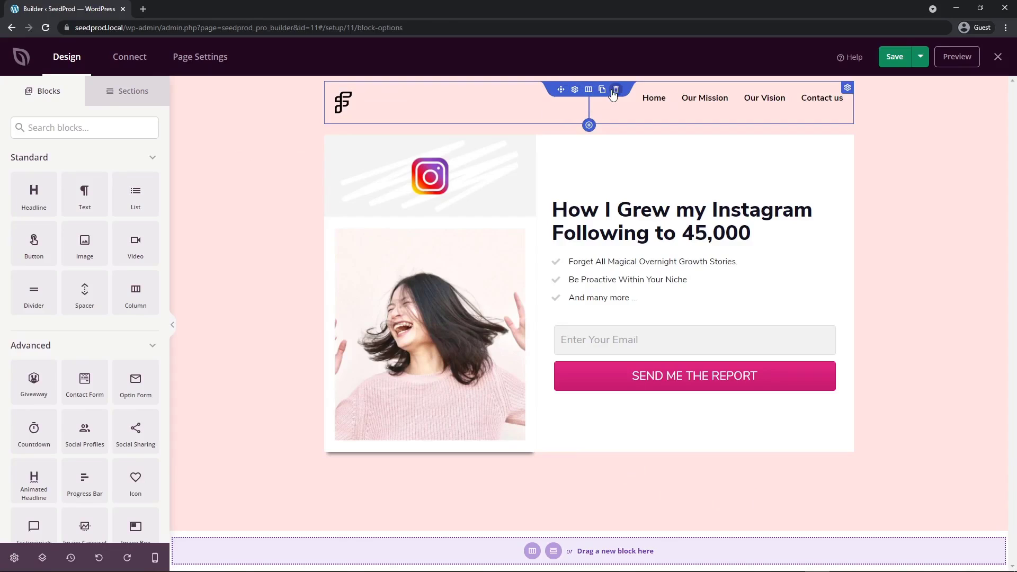
Delete the header row containing the logo and the navigation menu.
{"action": "left_click", "coordinate": [614, 91]}
{"action": "left_click", "coordinate": [485, 317]}
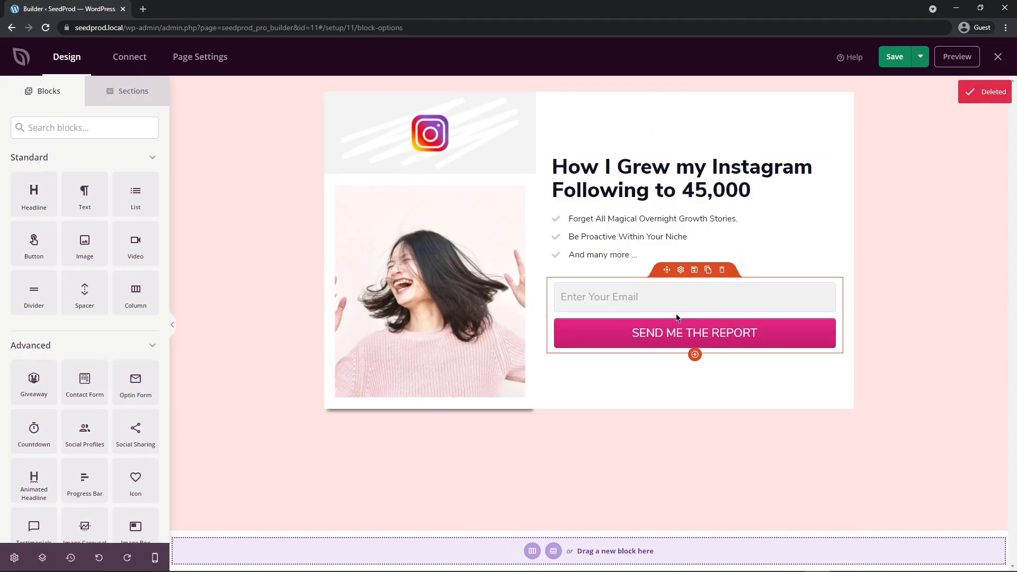
Remove the Instagram picture from the image block and set the block to the plain style without a shadow.
{"action": "left_click", "coordinate": [421, 192]}
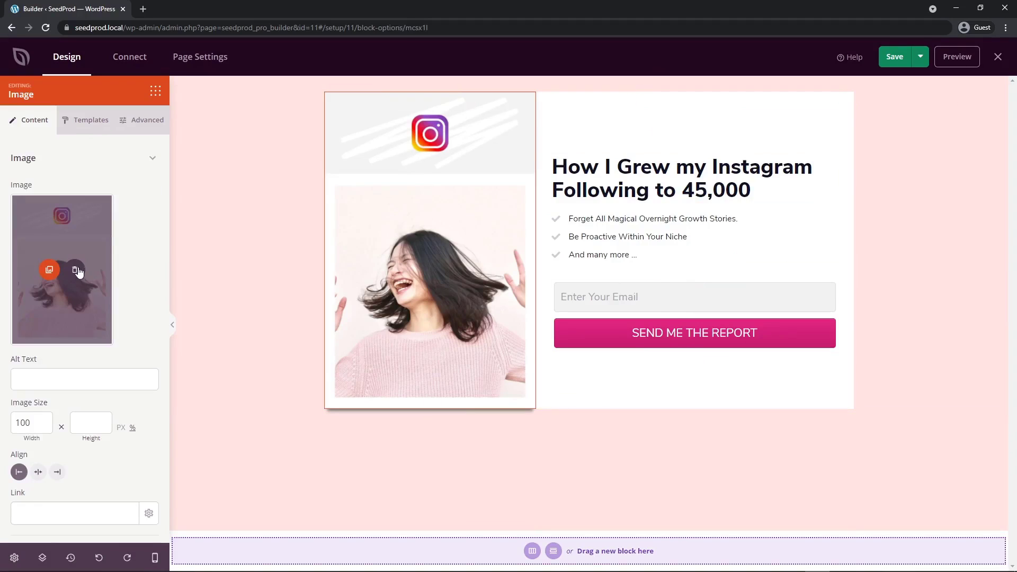
{"action": "left_click", "coordinate": [75, 270]}
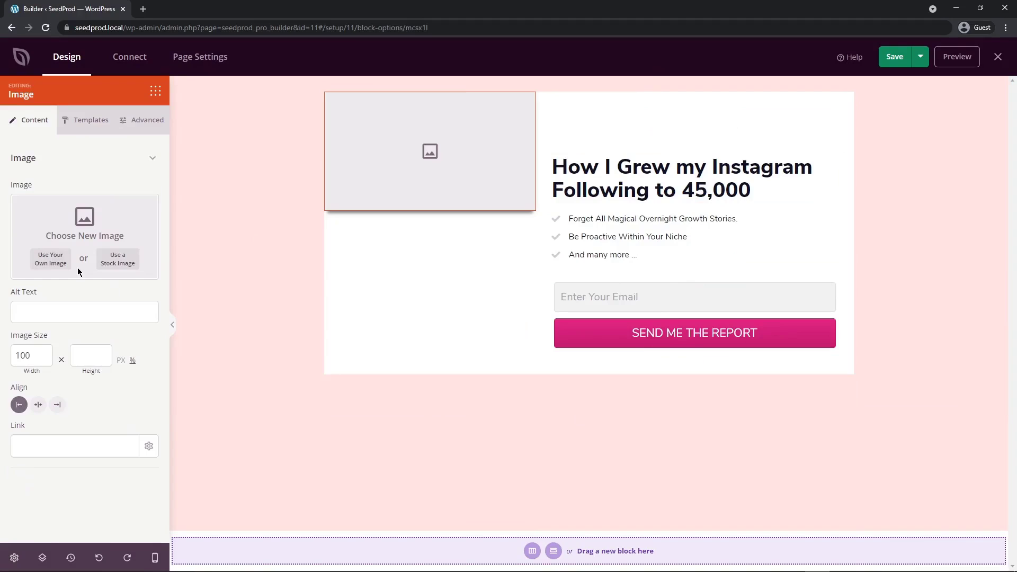
{"action": "left_click", "coordinate": [90, 121]}
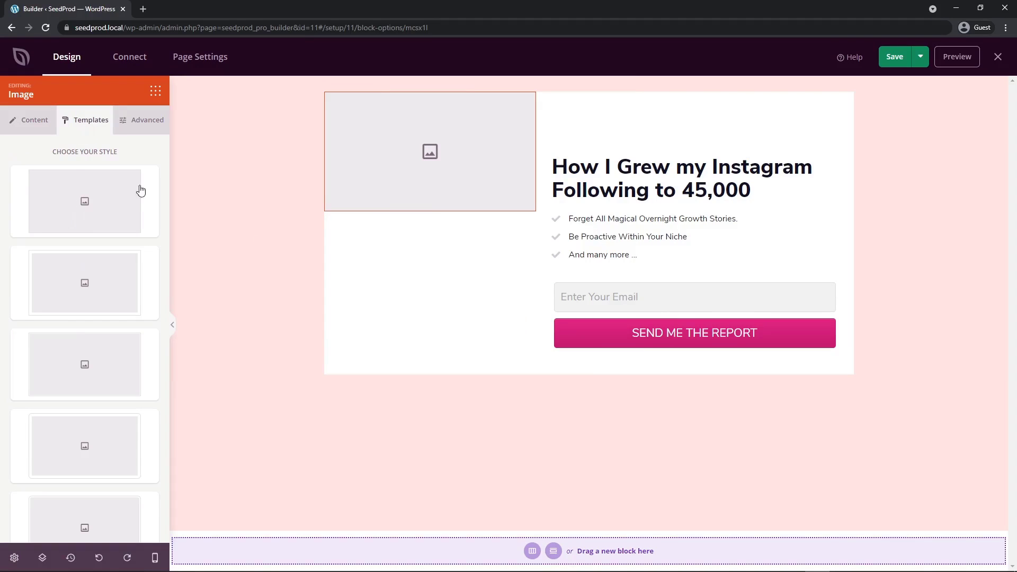
{"action": "left_click", "coordinate": [32, 125]}
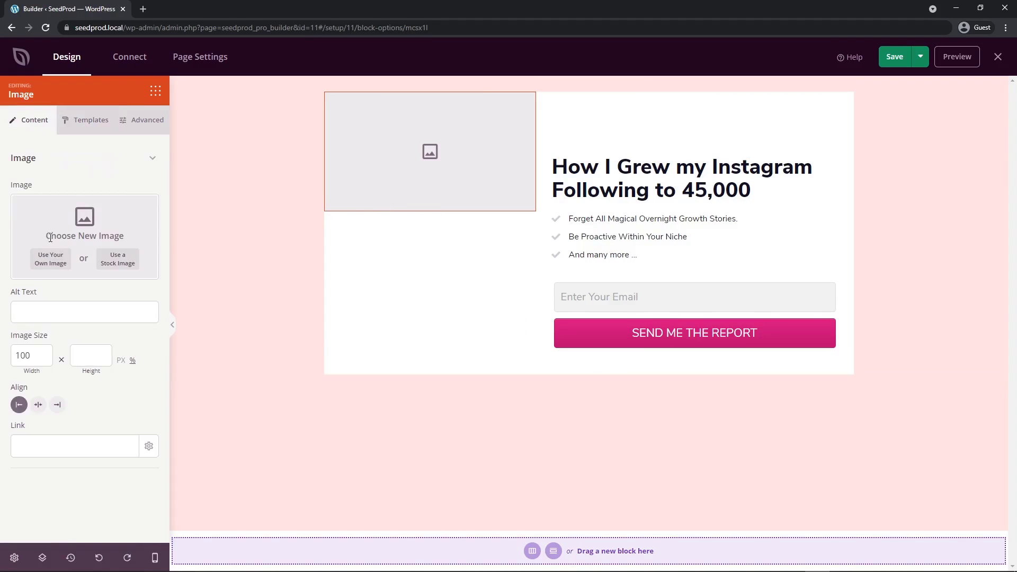
Search the stock images for "wordpress" and insert the tall typewriter photo into the image block.
{"action": "left_click", "coordinate": [50, 259]}
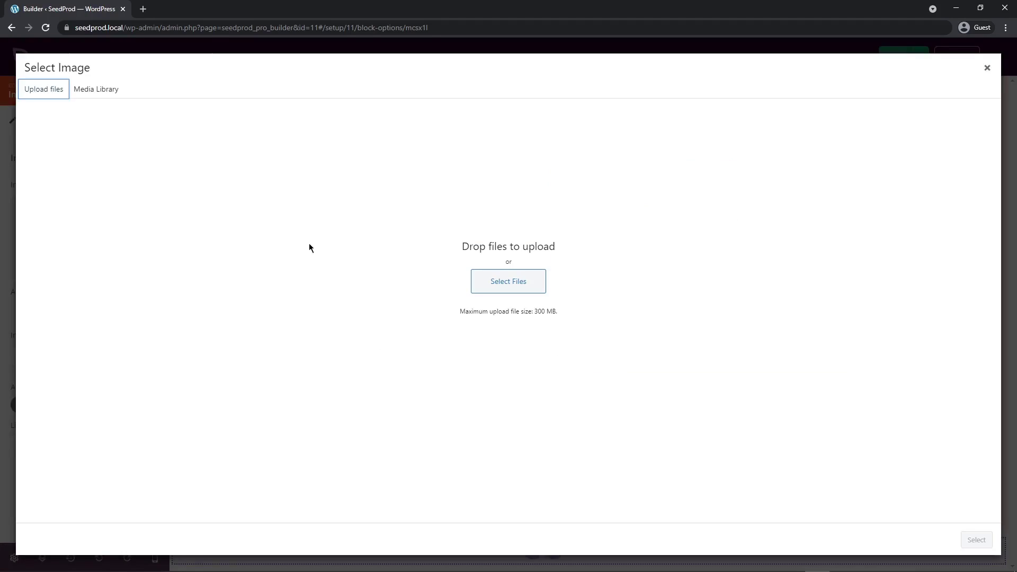
{"action": "left_click", "coordinate": [988, 69]}
{"action": "left_click", "coordinate": [112, 262]}
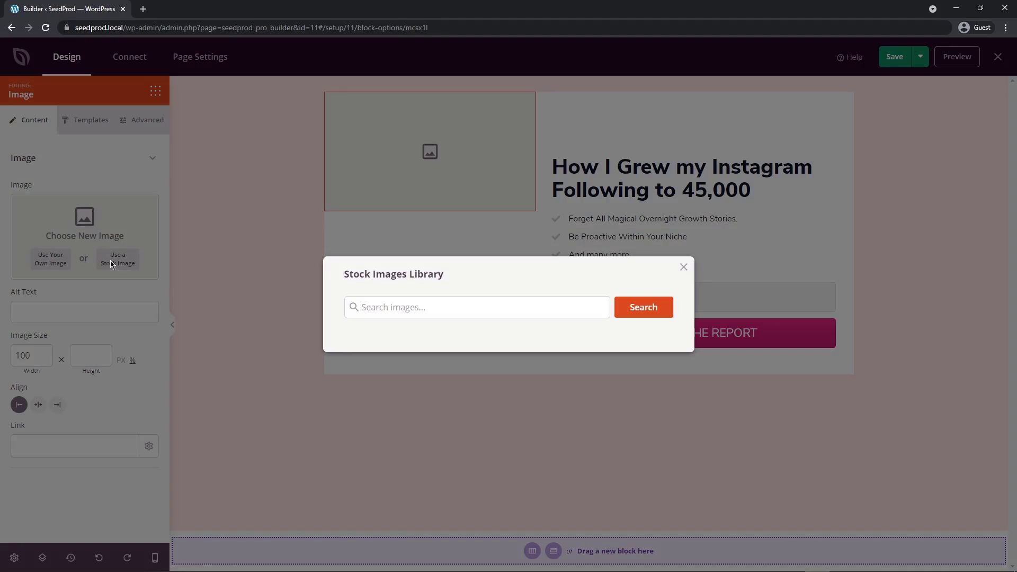
{"action": "left_click", "coordinate": [424, 308]}
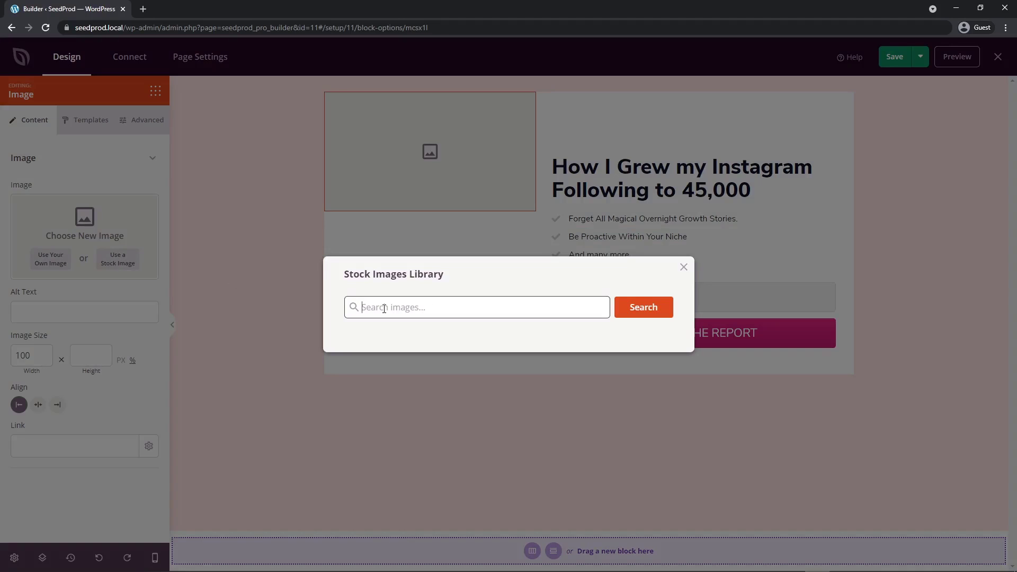
{"action": "type", "text": "wordpress"}
{"action": "key", "text": "Return"}
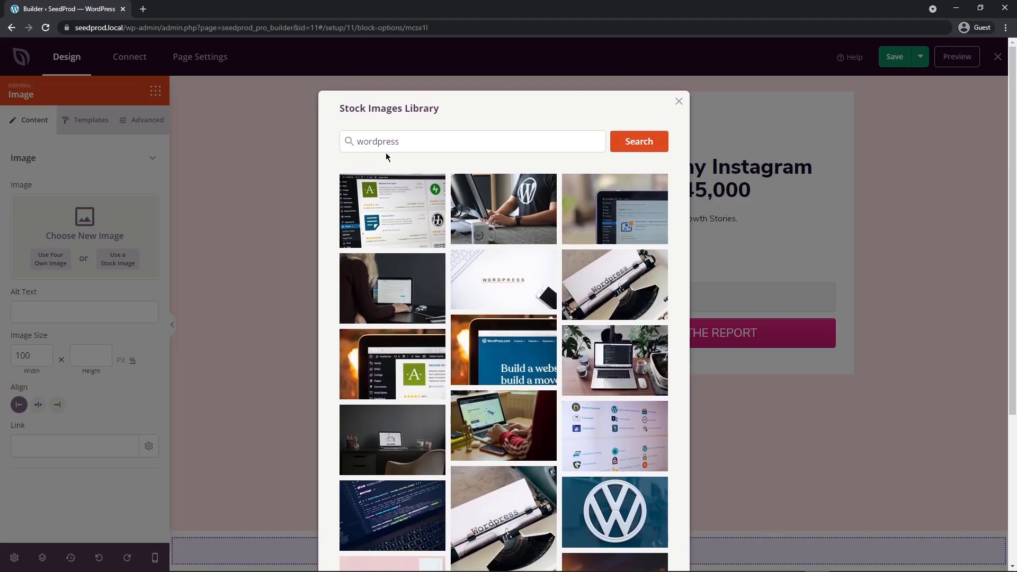
{"action": "scroll", "coordinate": [428, 277], "scroll_direction": "down", "scroll_amount": 4}
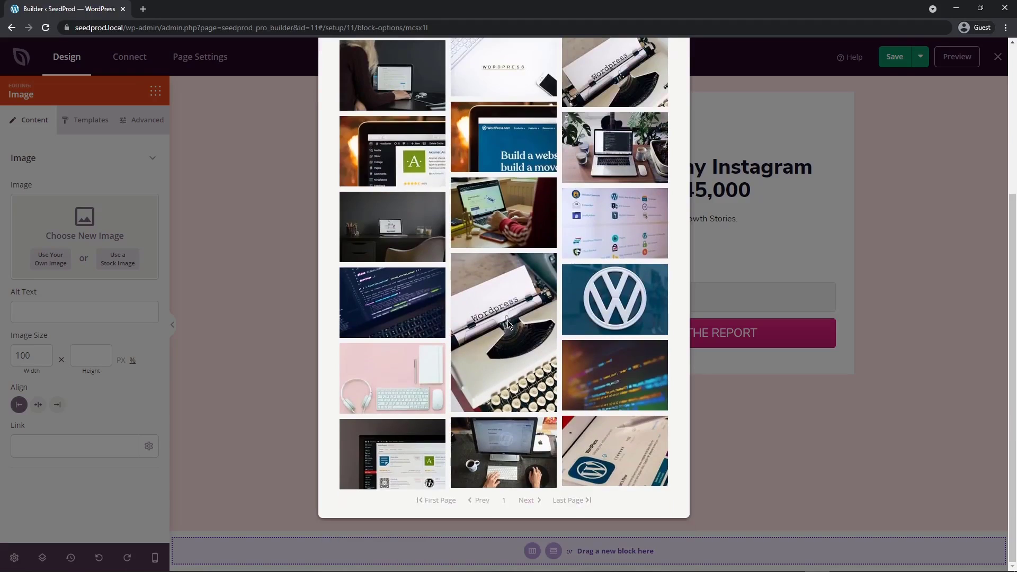
{"action": "left_click", "coordinate": [501, 330]}
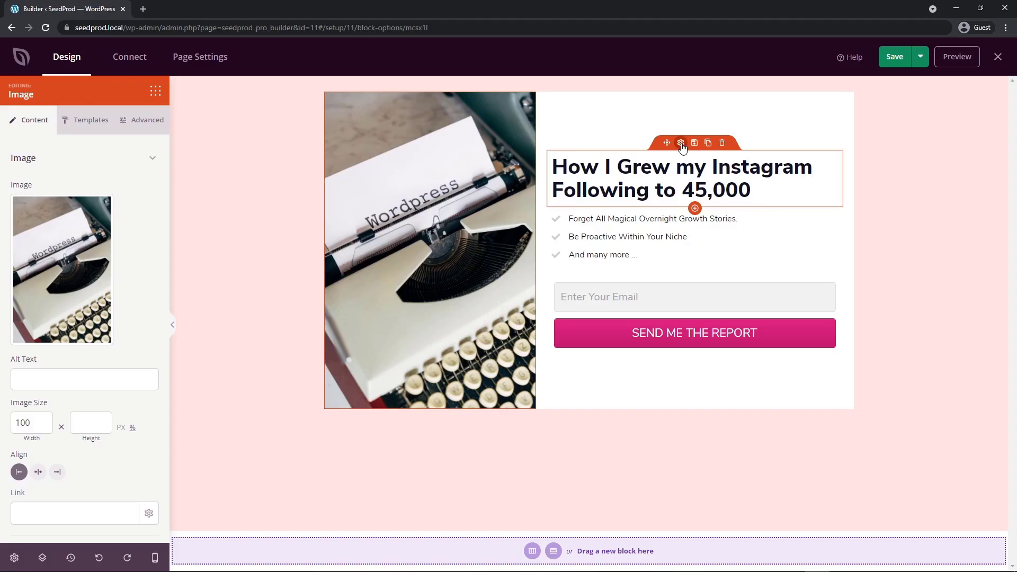
Replace the page headline with "The Best Blog Writing Tips in Our Weekly Newsletter".
{"action": "left_click", "coordinate": [681, 143]}
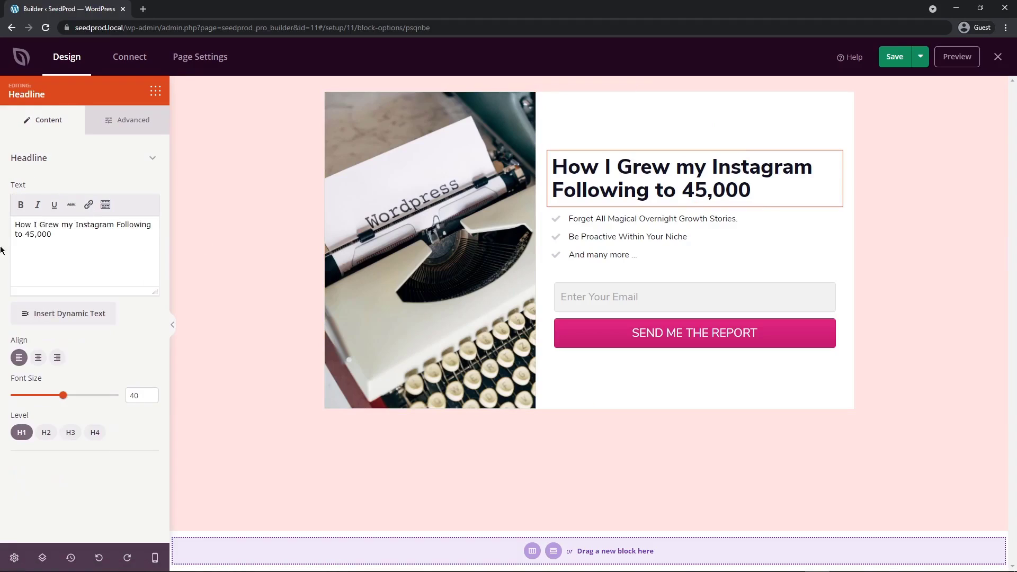
{"action": "triple_click", "coordinate": [69, 235]}
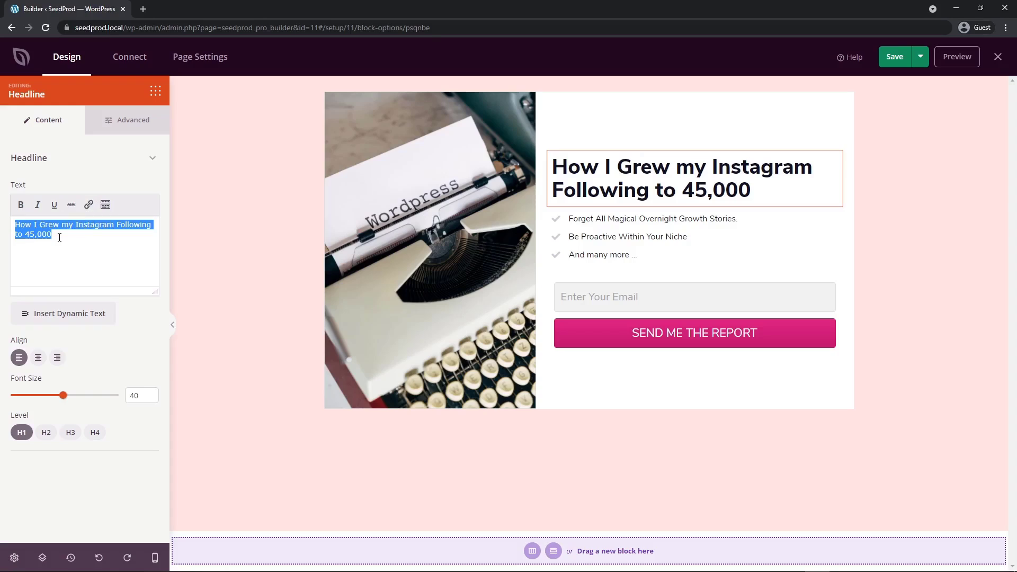
{"action": "left_click", "coordinate": [93, 256]}
{"action": "key", "text": "ctrl+a"}
{"action": "type", "text": "The Best Blog Writing Tips in Our Weekly Newsletter"}
Duplicate the list's "And many more ..." item and change the copy's text to "Instantly improve your writing...".
{"action": "left_click", "coordinate": [683, 211]}
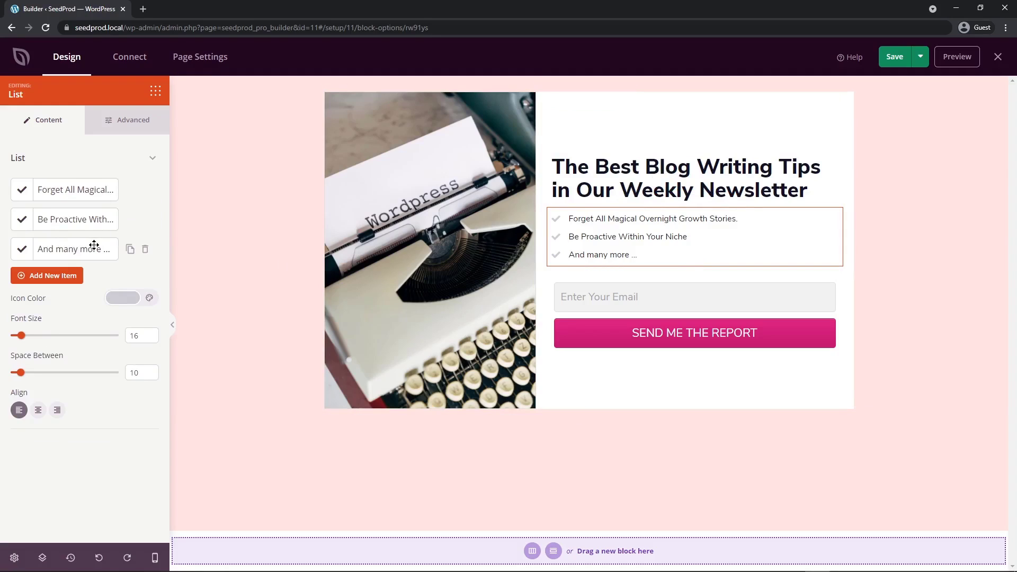
{"action": "left_click", "coordinate": [130, 250]}
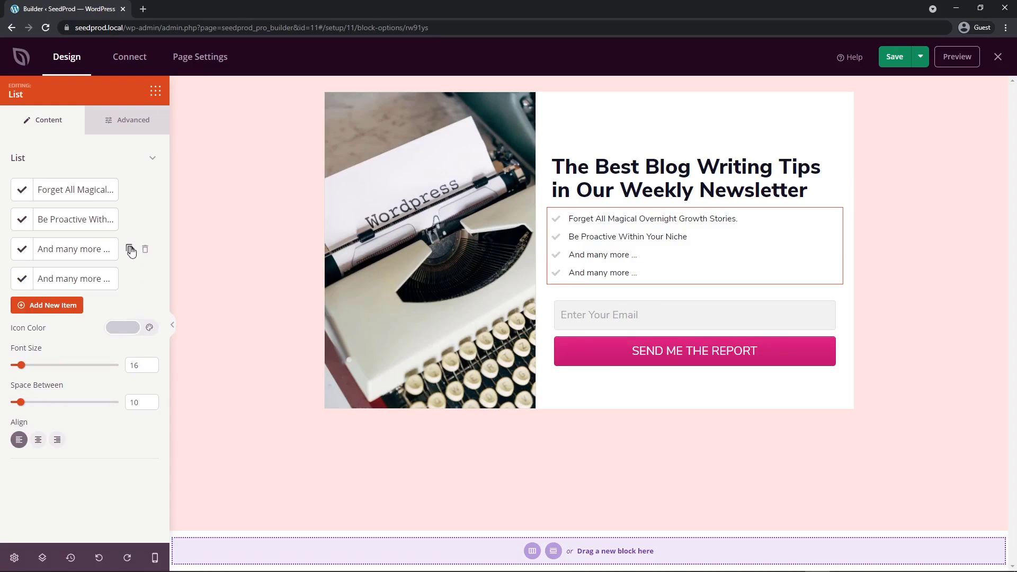
{"action": "left_click", "coordinate": [62, 279]}
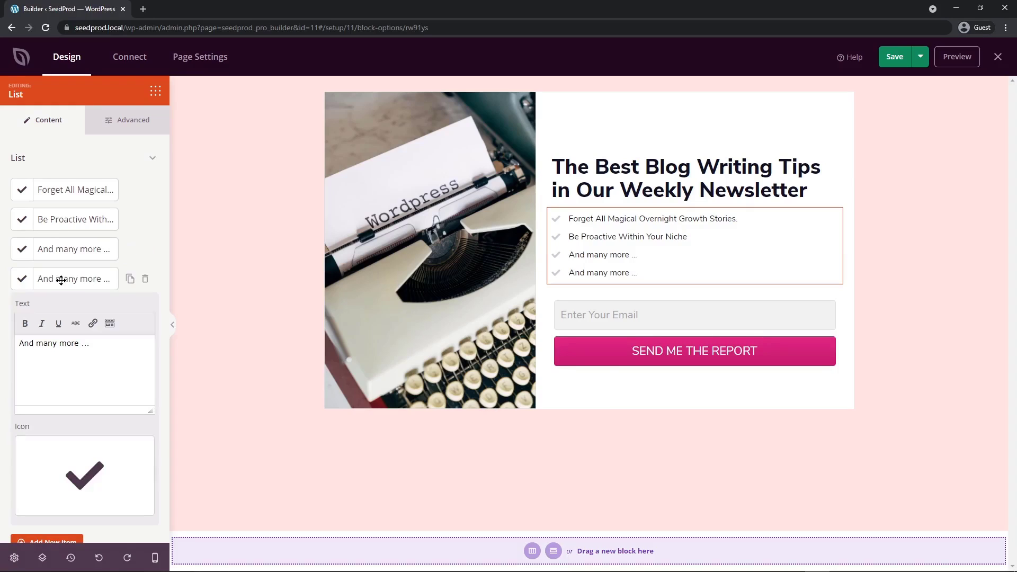
{"action": "scroll", "coordinate": [71, 277], "scroll_direction": "down", "scroll_amount": 1}
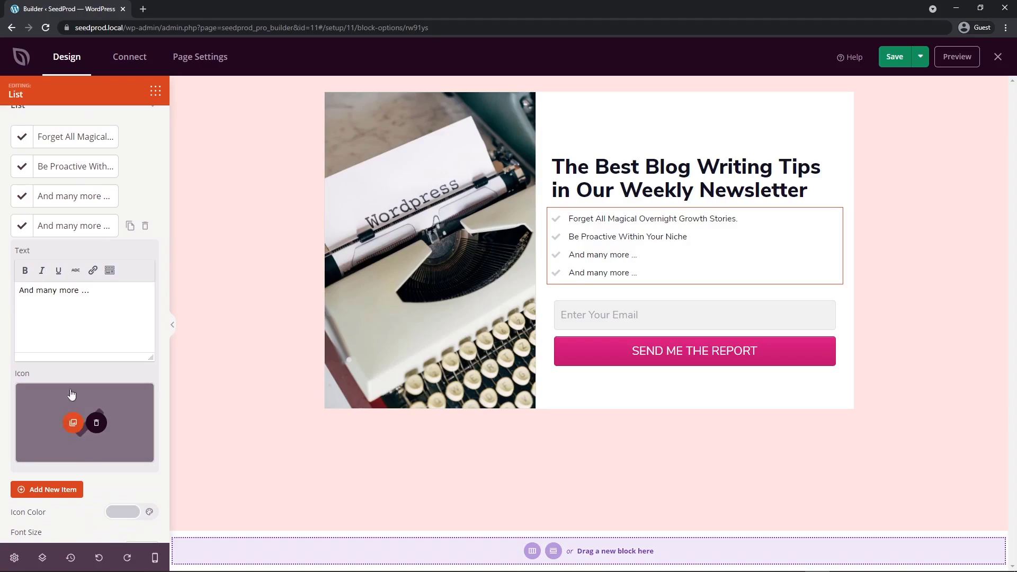
{"action": "left_click_drag", "start_coordinate": [112, 290], "coordinate": [27, 291]}
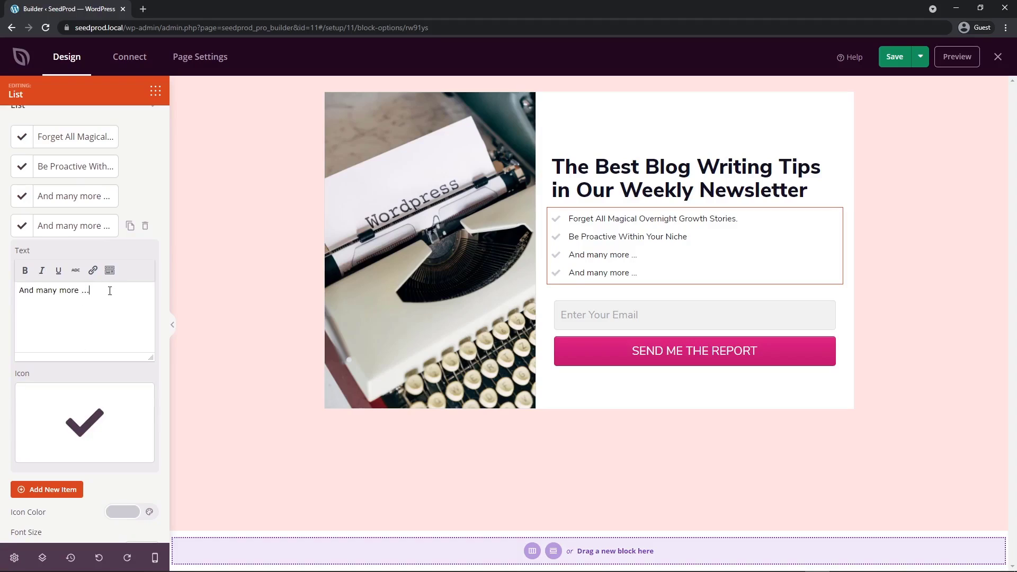
{"action": "left_click_drag", "start_coordinate": [109, 291], "coordinate": [18, 291]}
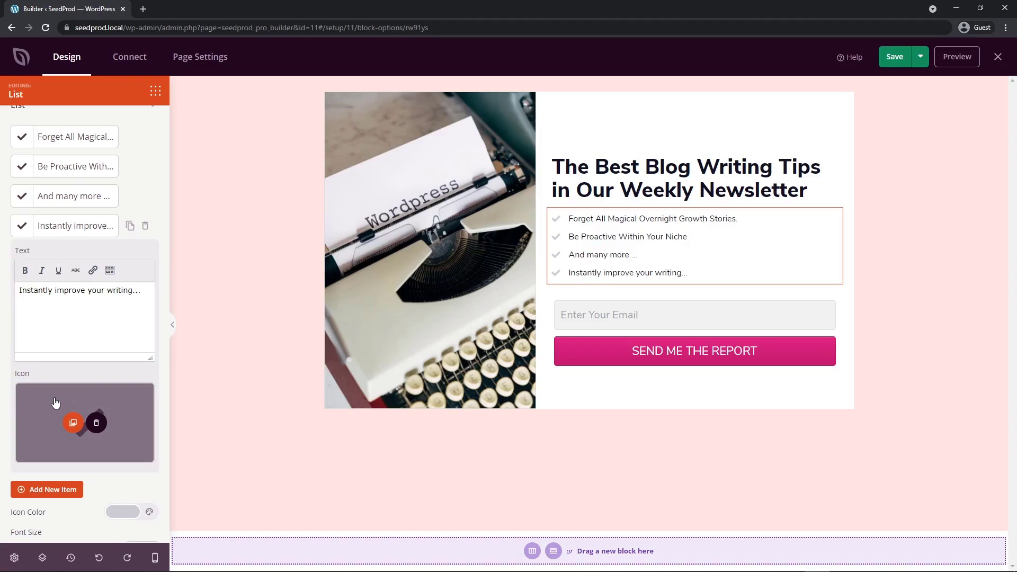
Search the icon library for "pen" and give the "Instantly improve your writing..." item the pen icon with the slanted cap.
{"action": "left_click", "coordinate": [55, 404]}
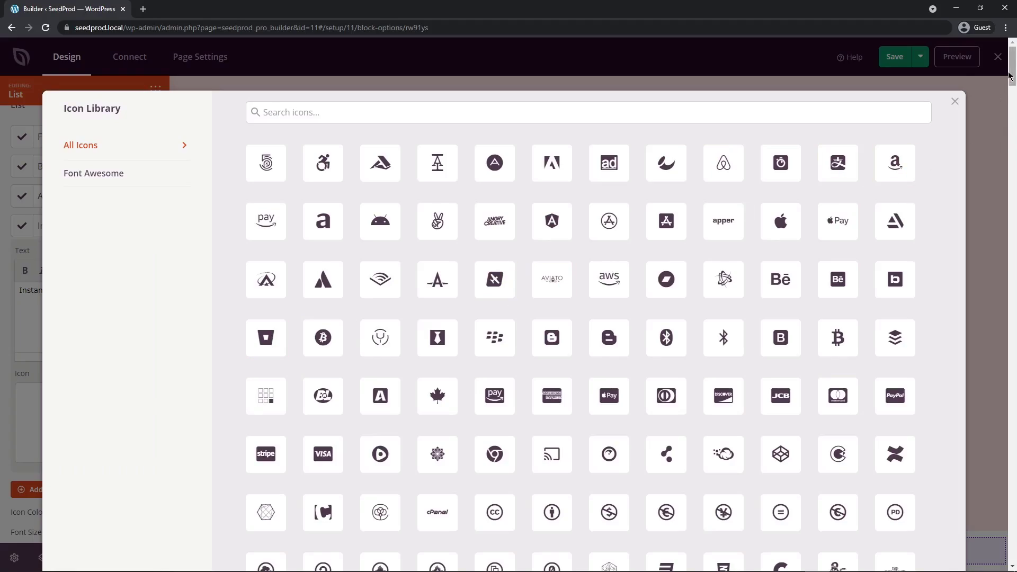
{"action": "mouse_move", "coordinate": [1013, 74]}
{"action": "left_mouse_down"}
{"action": "mouse_move", "coordinate": [1012, 524]}
{"action": "mouse_move", "coordinate": [1013, 73]}
{"action": "left_mouse_up"}
{"action": "left_click", "coordinate": [314, 111]}
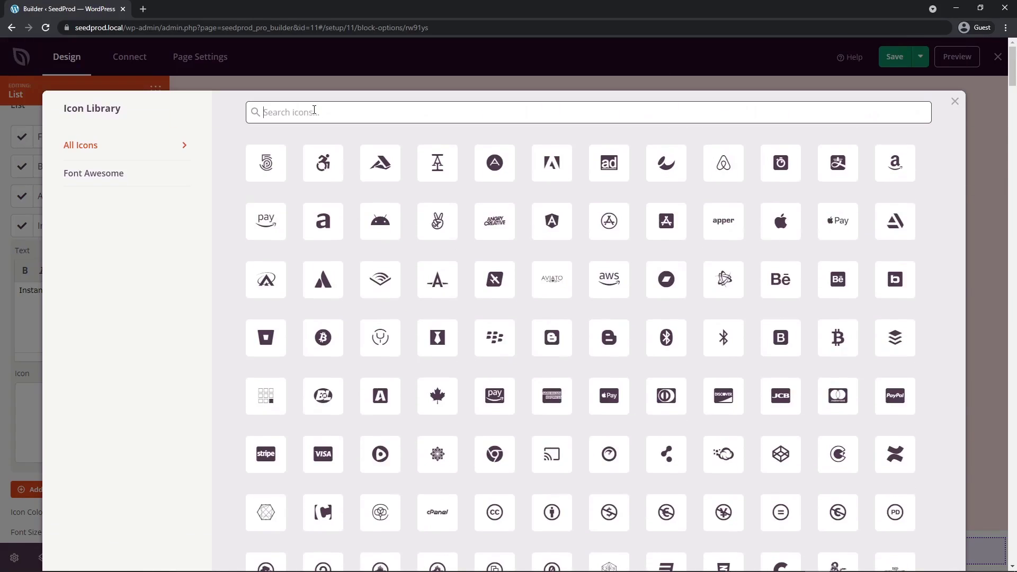
{"action": "type", "text": "pen"}
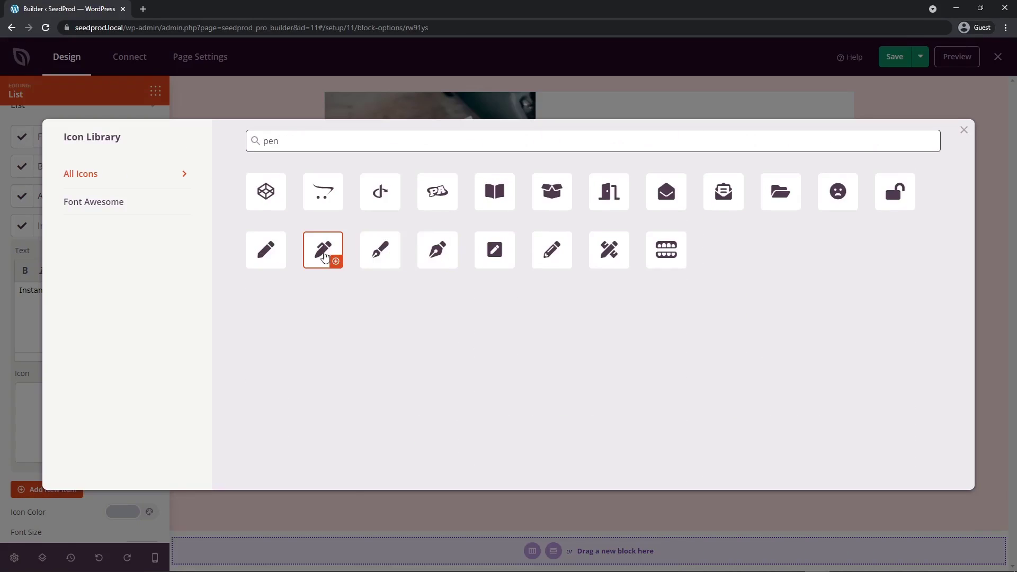
{"action": "left_click", "coordinate": [324, 249]}
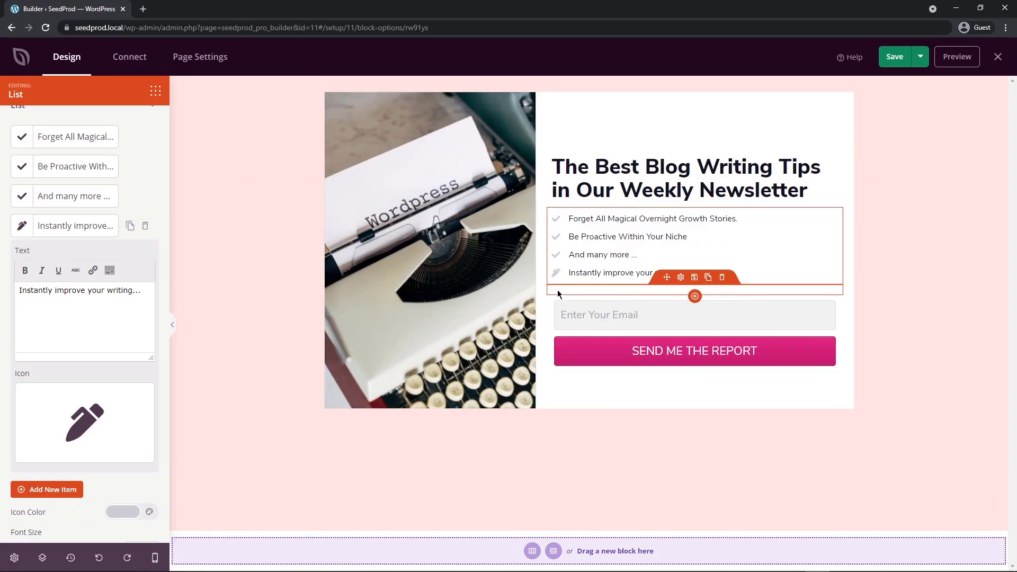
Change the colour of the list's icons to teal, starting from the light green common colour and shifting its hue.
{"action": "left_click", "coordinate": [557, 290]}
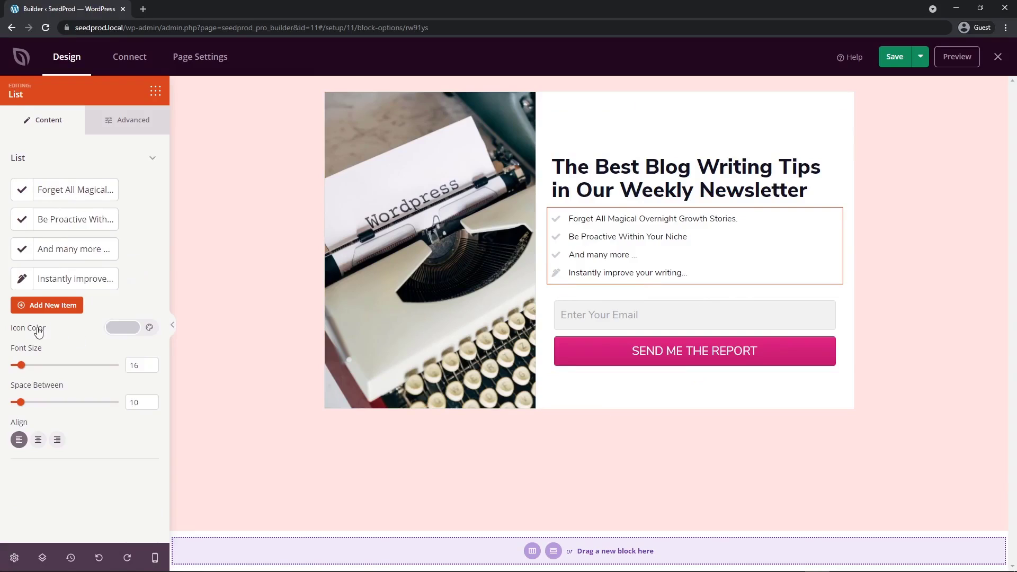
{"action": "left_click", "coordinate": [125, 332]}
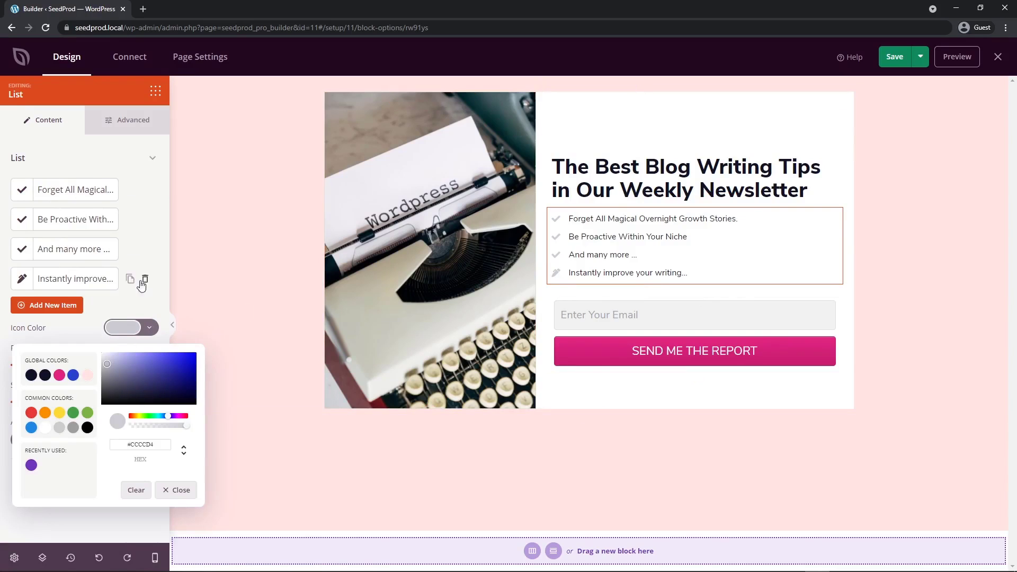
{"action": "left_click", "coordinate": [87, 414]}
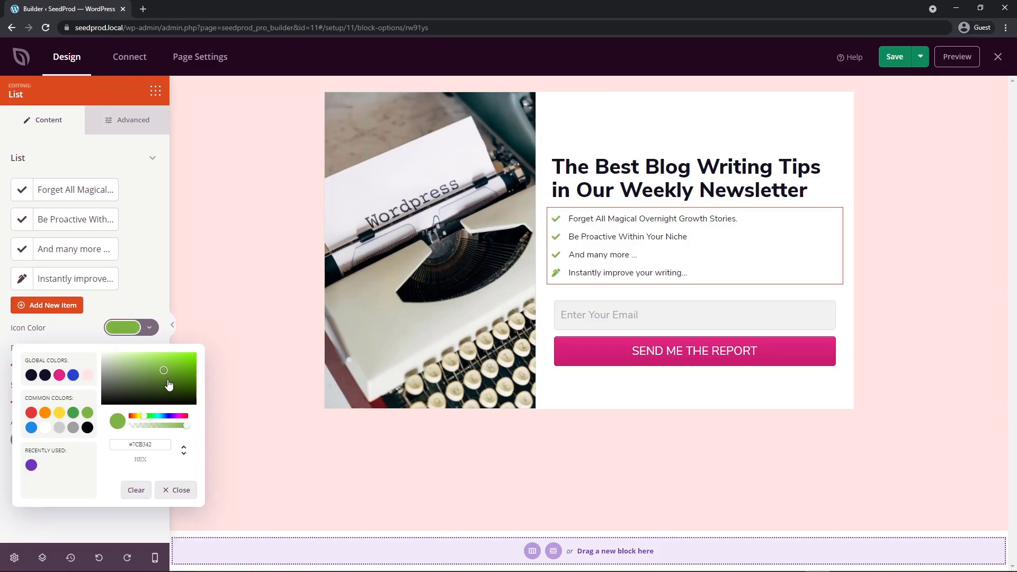
{"action": "left_click_drag", "start_coordinate": [144, 416], "coordinate": [158, 421]}
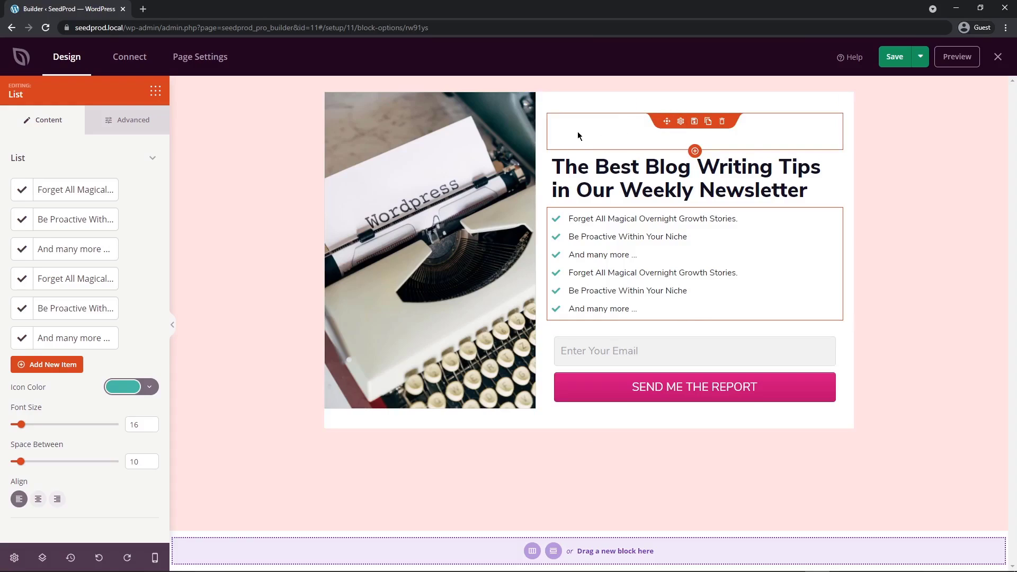
Reduce the height of the spacer above the headline to 32 and delete that spacer from the page.
{"action": "left_click", "coordinate": [681, 123]}
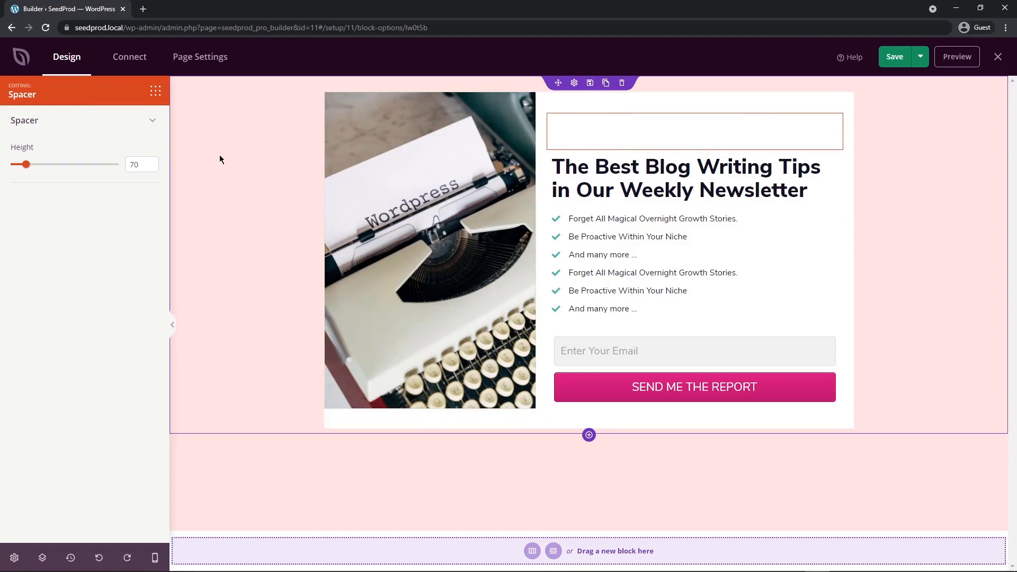
{"action": "mouse_move", "coordinate": [27, 166]}
{"action": "left_mouse_down"}
{"action": "mouse_move", "coordinate": [119, 168]}
{"action": "mouse_move", "coordinate": [17, 166]}
{"action": "left_mouse_up"}
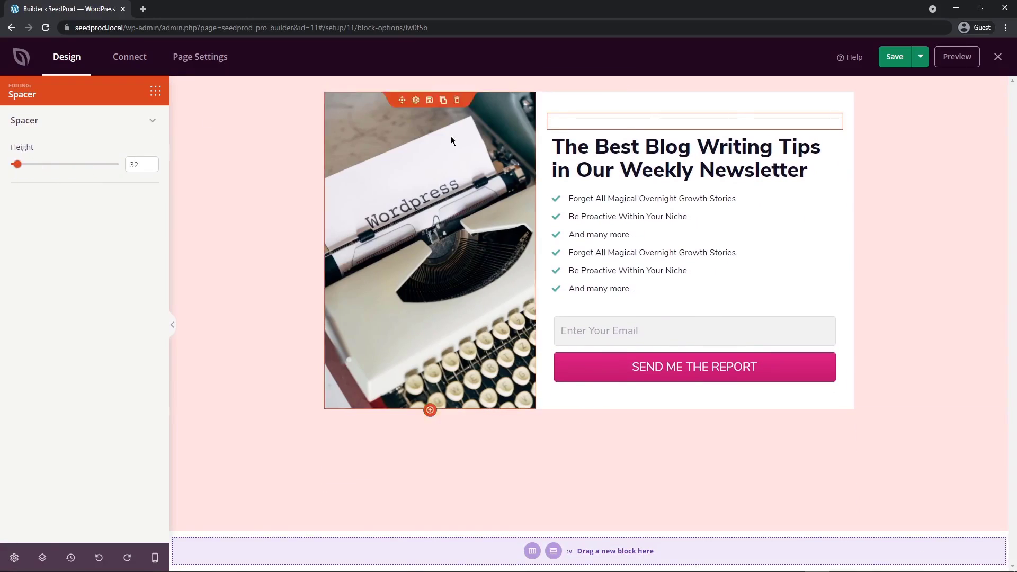
{"action": "left_click", "coordinate": [721, 121]}
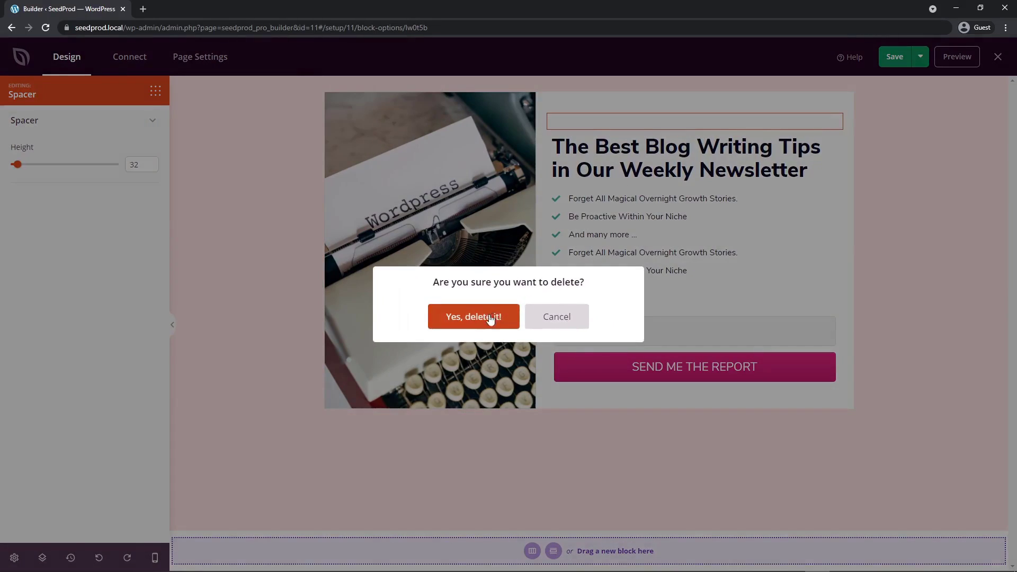
{"action": "left_click", "coordinate": [474, 316]}
{"action": "left_click", "coordinate": [670, 119]}
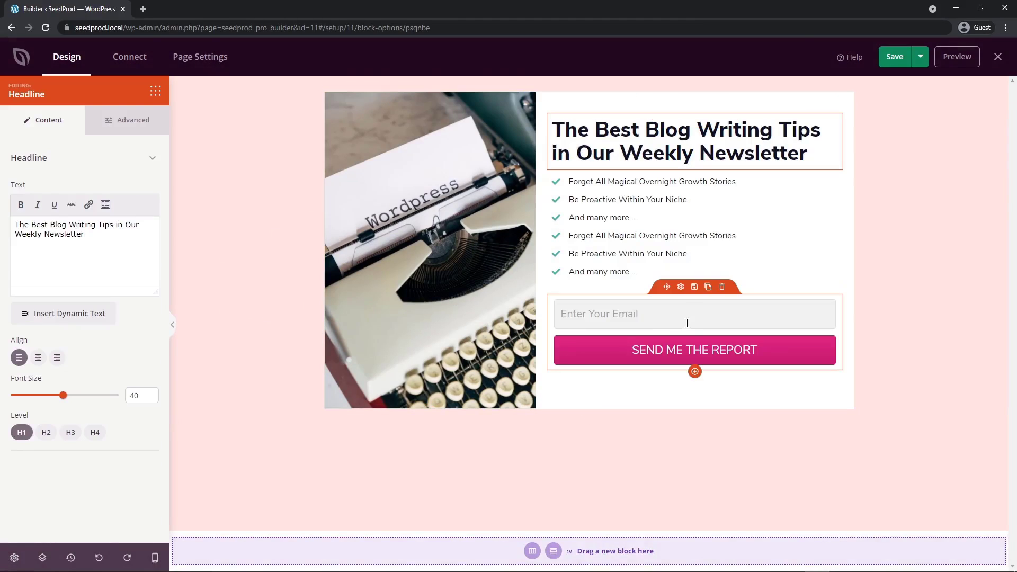
Show the Name and Optin Confirmation fields in the optin form and hide both again.
{"action": "left_click", "coordinate": [681, 288]}
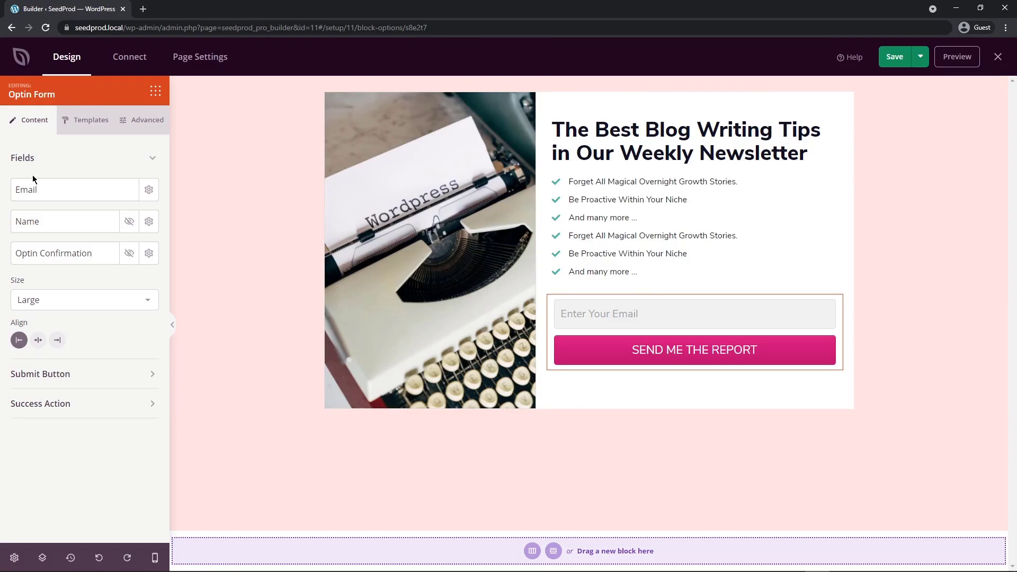
{"action": "left_click", "coordinate": [129, 223]}
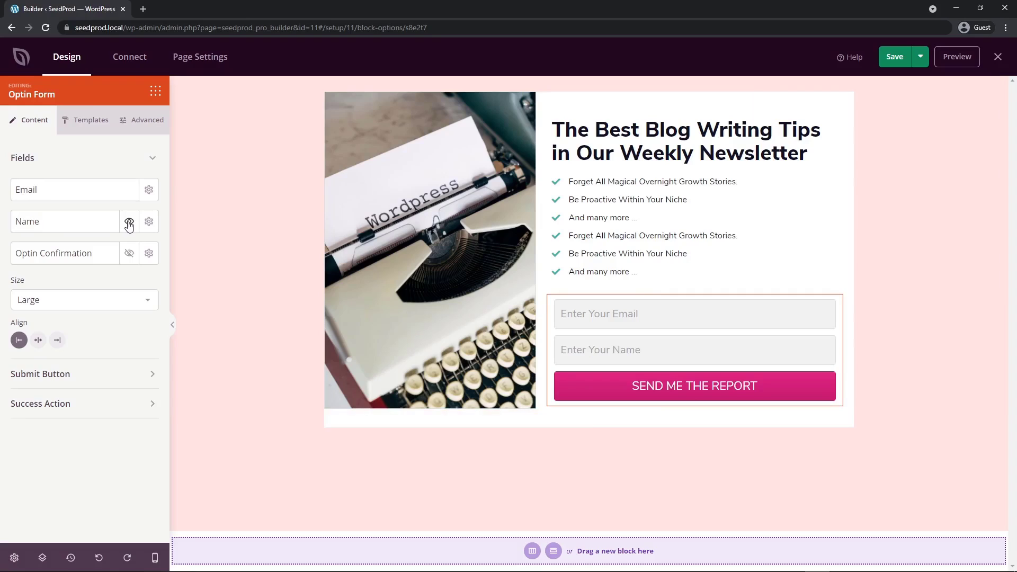
{"action": "left_click", "coordinate": [130, 254]}
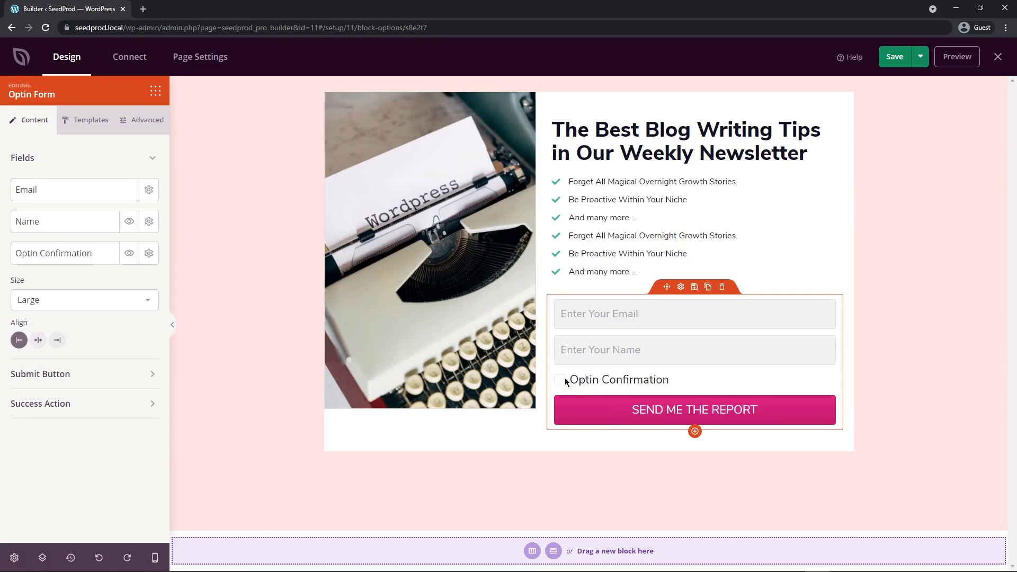
{"action": "left_click", "coordinate": [130, 254]}
{"action": "left_click", "coordinate": [128, 222]}
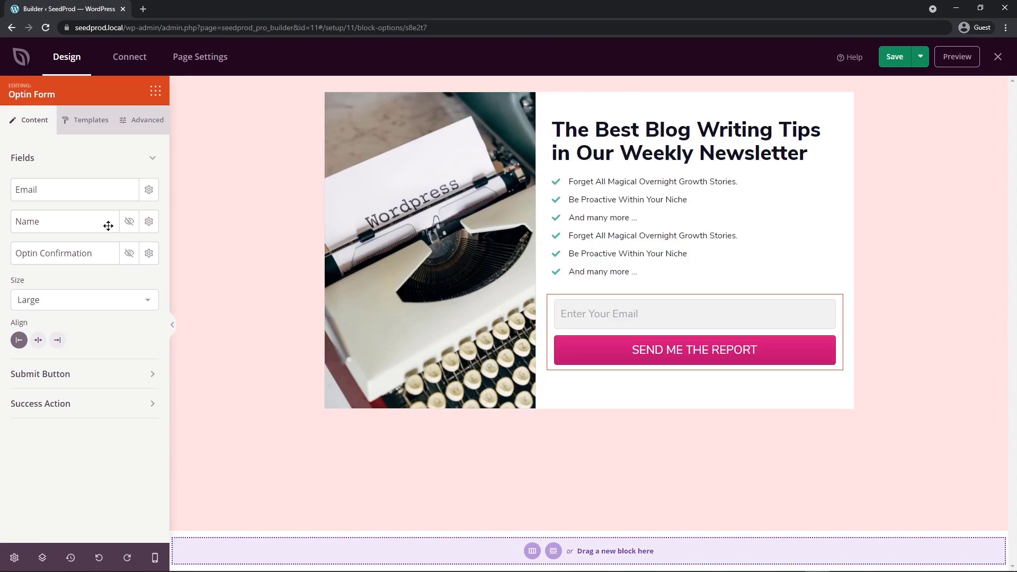
Try the Small size for the optin form and set it back to Large.
{"action": "left_click", "coordinate": [141, 298]}
{"action": "left_click", "coordinate": [90, 317]}
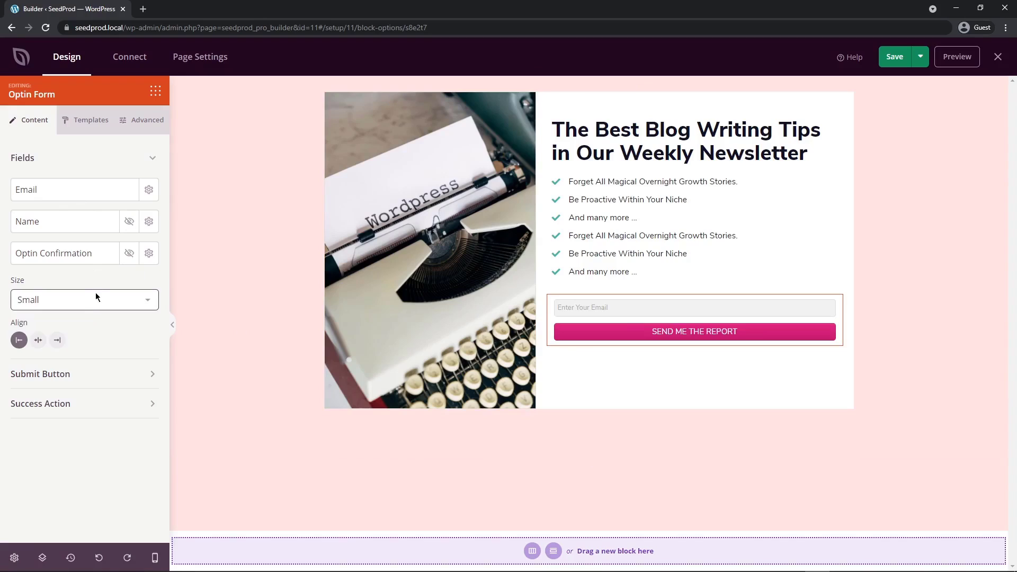
{"action": "left_click", "coordinate": [96, 297]}
{"action": "left_click", "coordinate": [79, 330]}
{"action": "left_click", "coordinate": [75, 302]}
{"action": "left_click", "coordinate": [56, 341]}
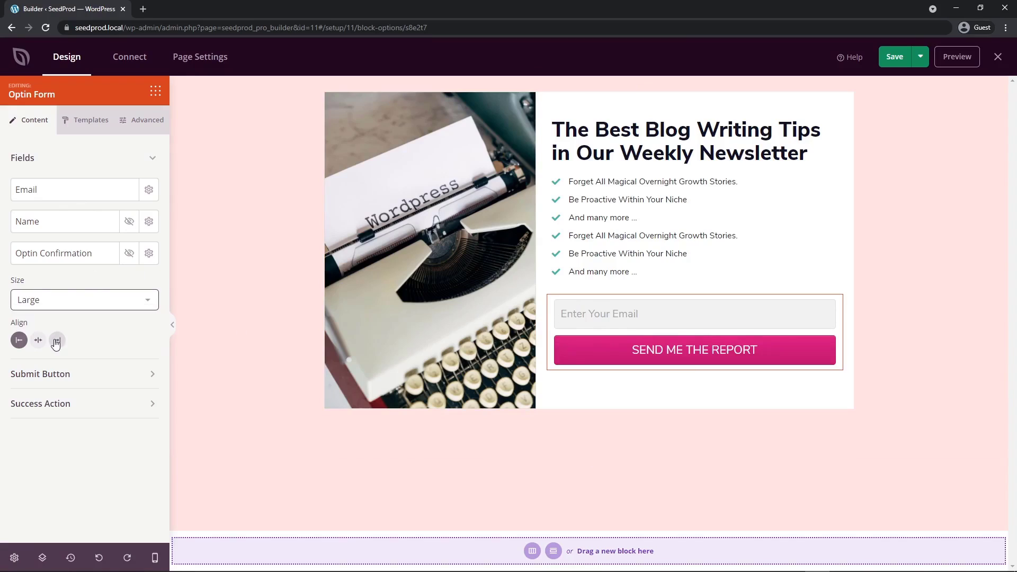
Try the right and left alignments for the optin form and settle on centre alignment.
{"action": "left_click", "coordinate": [38, 340]}
{"action": "left_click", "coordinate": [57, 341]}
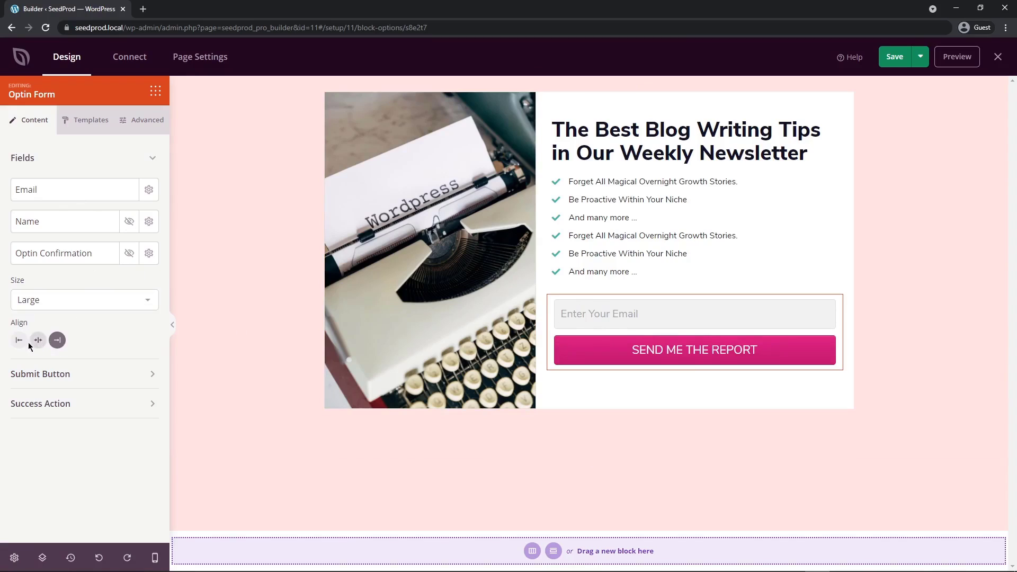
{"action": "left_click", "coordinate": [19, 341]}
{"action": "left_click", "coordinate": [38, 340]}
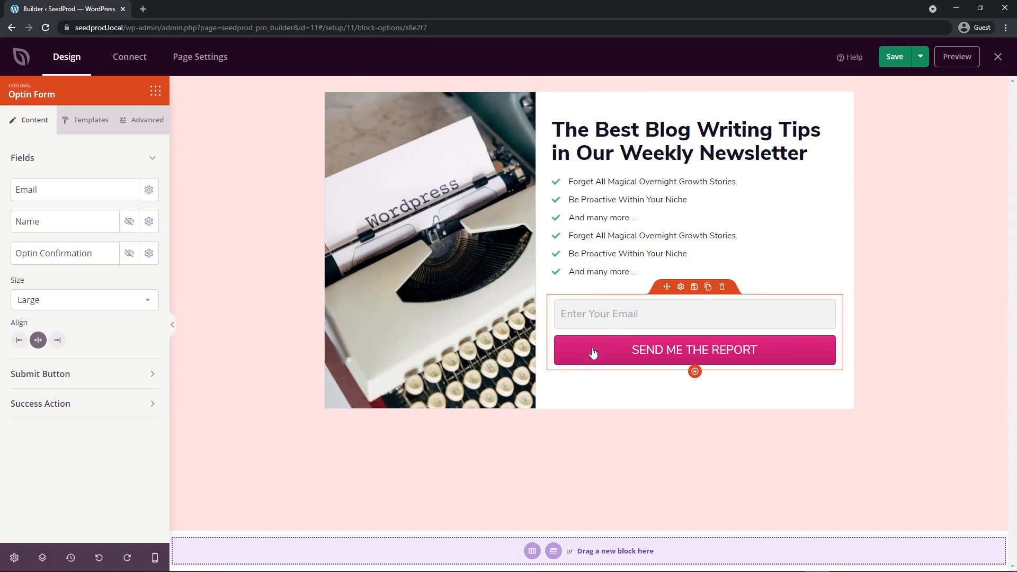
Change the optin form's submit button text to "Start Getting The Weekly Newsletter!".
{"action": "left_click", "coordinate": [101, 374]}
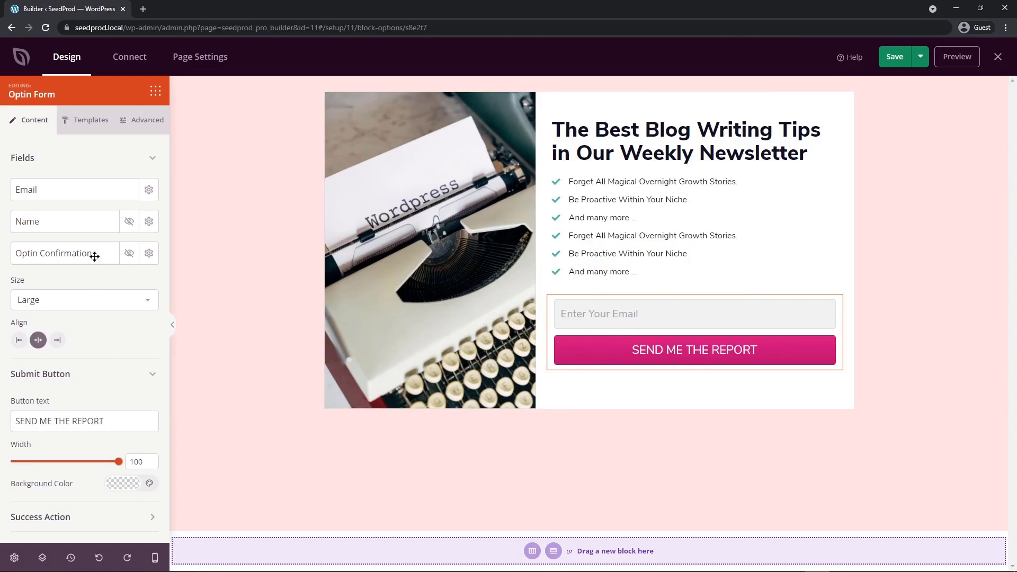
{"action": "left_click", "coordinate": [78, 157]}
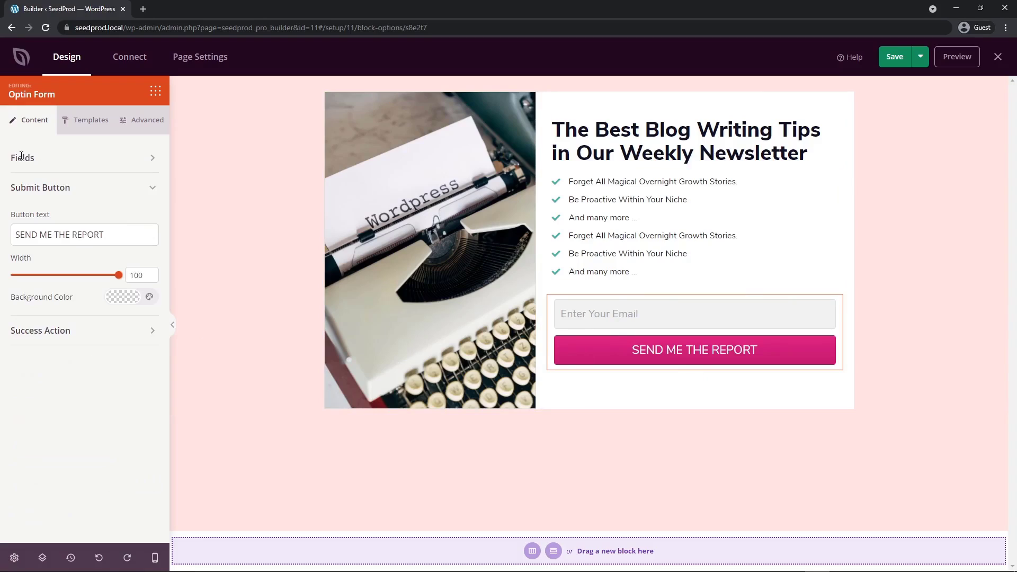
{"action": "triple_click", "coordinate": [114, 240]}
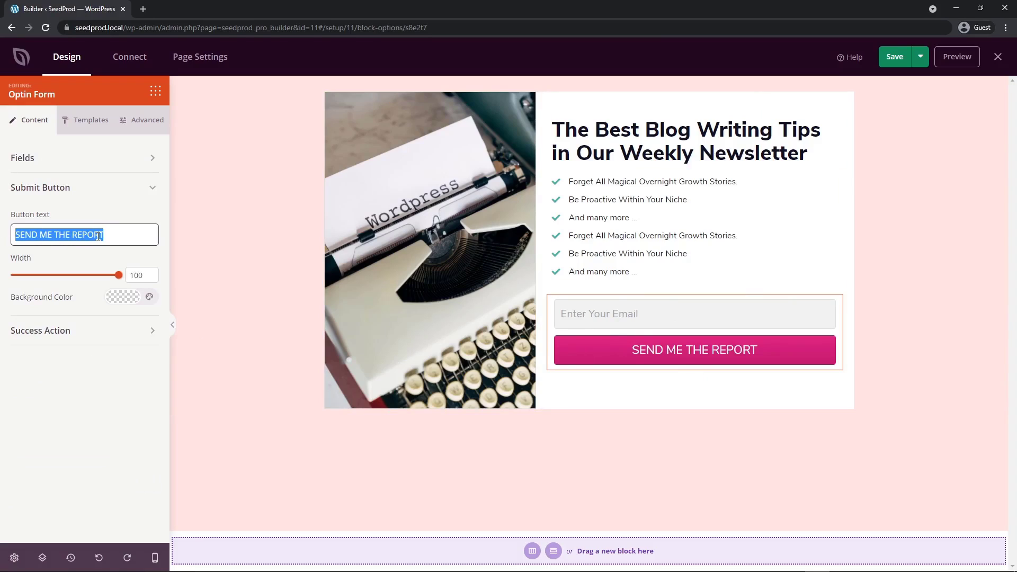
{"action": "type", "text": "Start Getting The Weekly Newsletter!"}
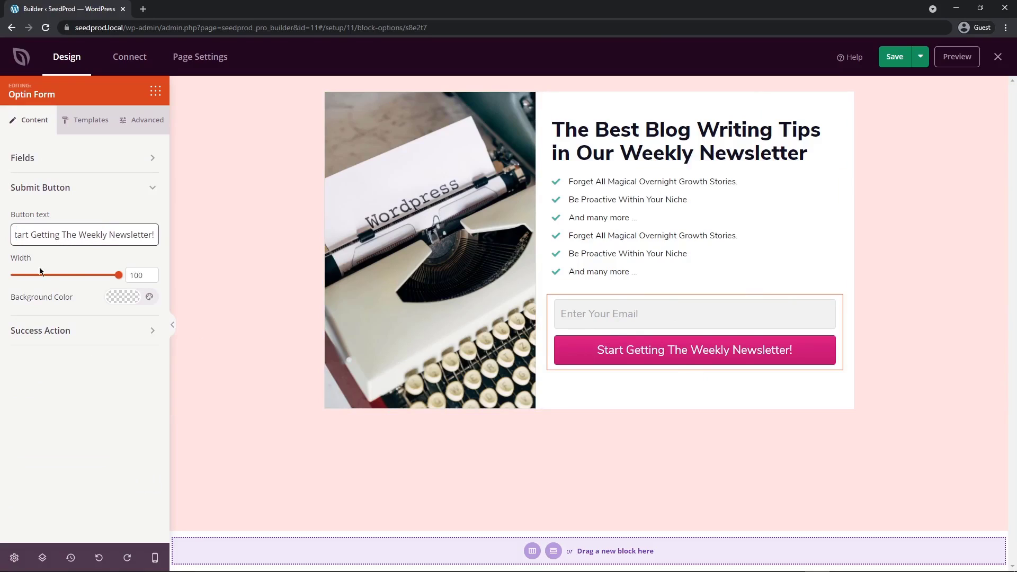
Try the dark red #8B3737 as the submit button's background colour and clear it again.
{"action": "left_click", "coordinate": [112, 299]}
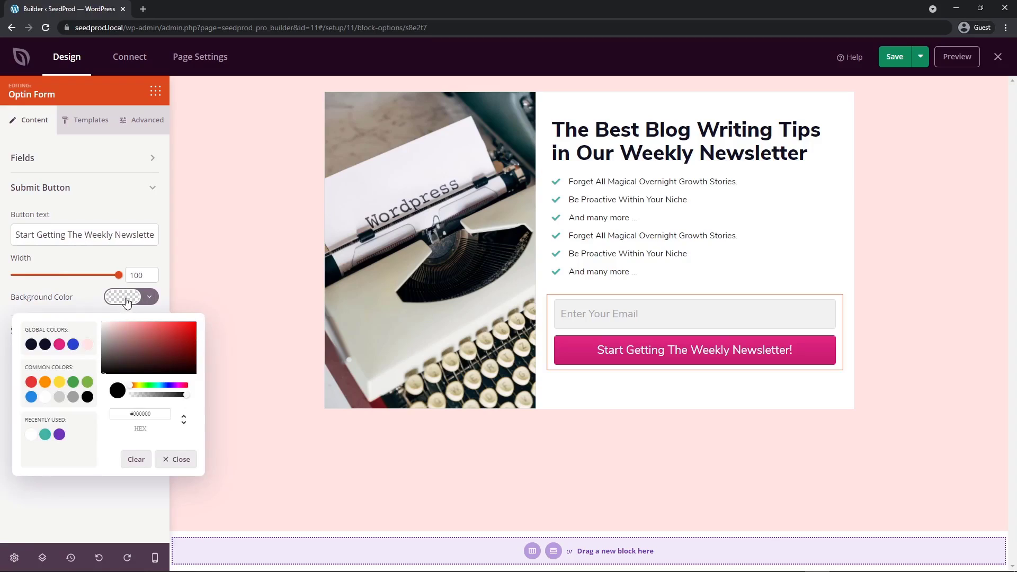
{"action": "left_click", "coordinate": [146, 344]}
{"action": "left_click", "coordinate": [162, 348]}
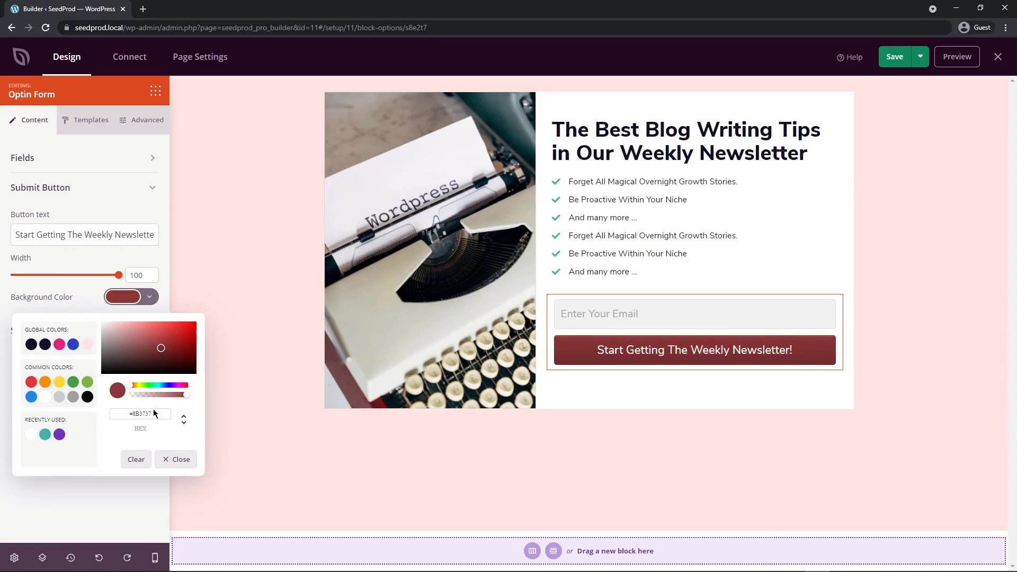
{"action": "left_click", "coordinate": [137, 460]}
{"action": "left_click", "coordinate": [118, 501]}
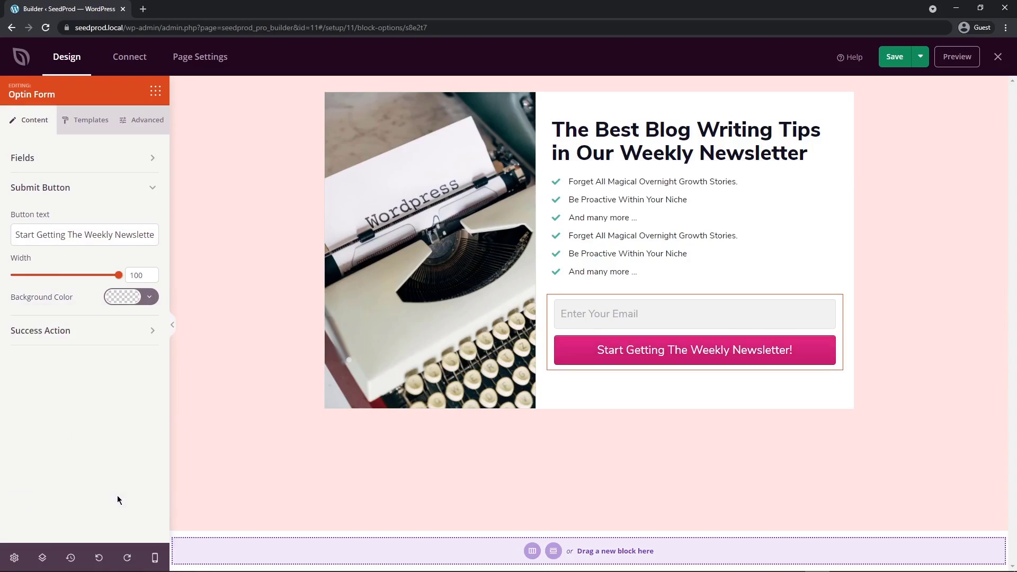
Review the optin form's success message and choose Redirect as the action to take.
{"action": "left_click", "coordinate": [84, 187]}
{"action": "left_click", "coordinate": [58, 217]}
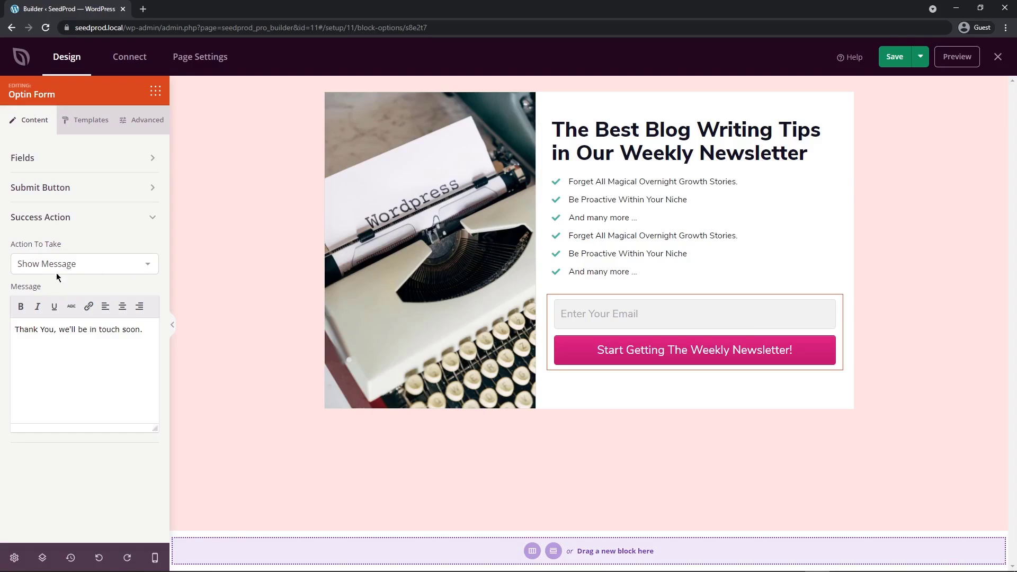
{"action": "left_click_drag", "start_coordinate": [57, 330], "coordinate": [3, 337]}
{"action": "left_click", "coordinate": [74, 340]}
{"action": "left_click", "coordinate": [95, 266]}
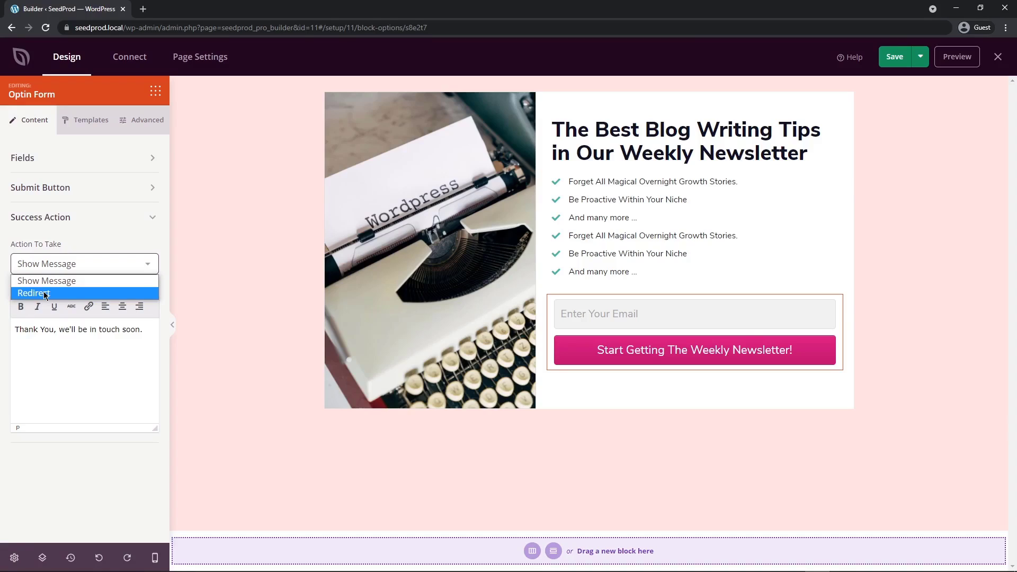
{"action": "left_click", "coordinate": [44, 293]}
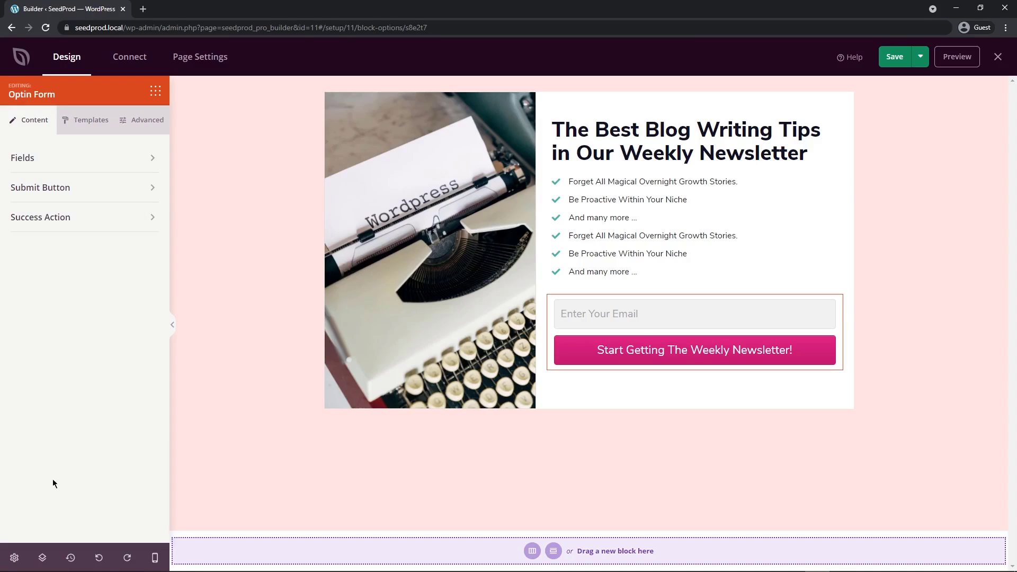
In the global settings, set the header font to Markazi Text and the body text font to Karla.
{"action": "left_click", "coordinate": [15, 559]}
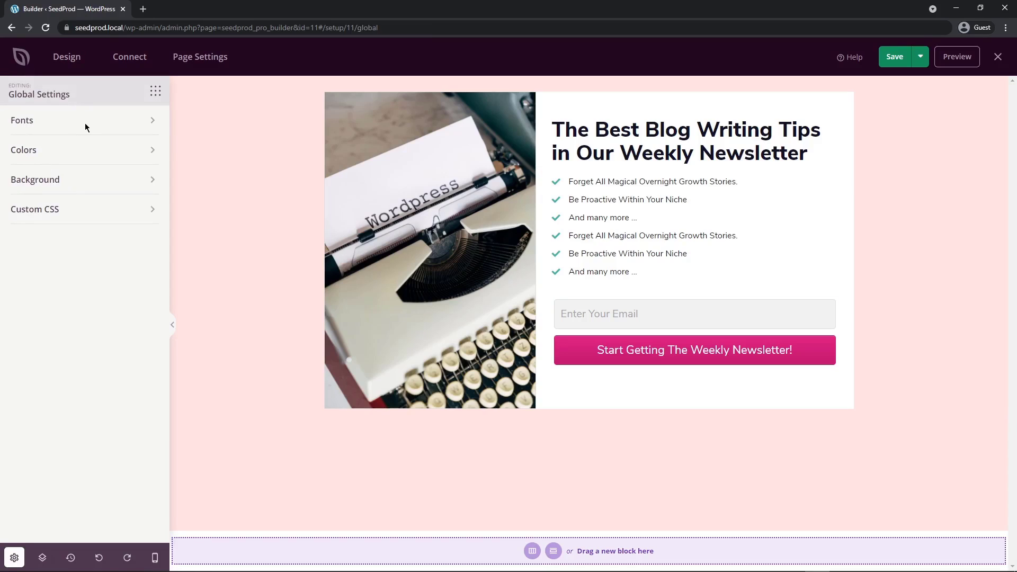
{"action": "left_click", "coordinate": [107, 120]}
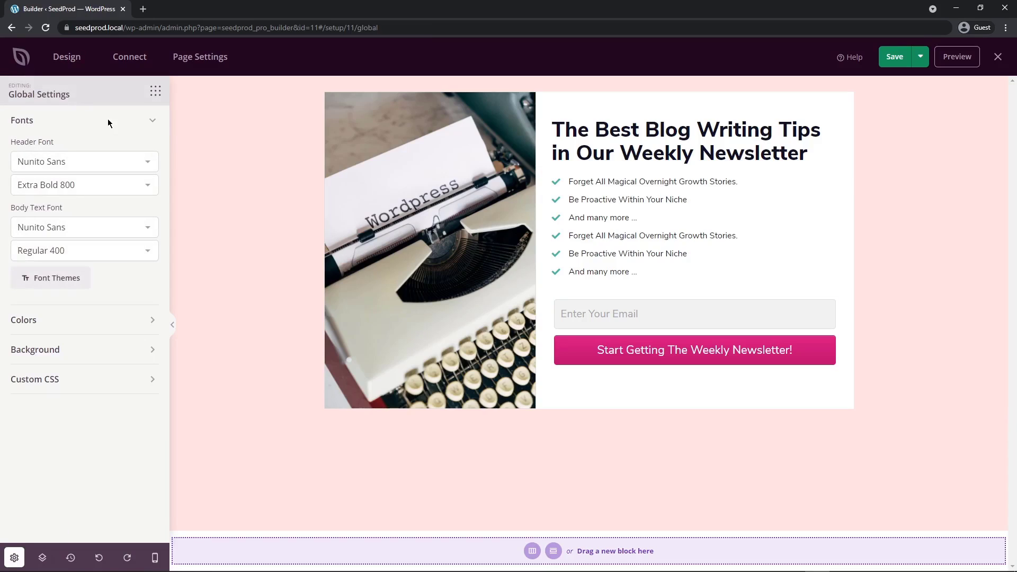
{"action": "left_click", "coordinate": [90, 161]}
{"action": "scroll", "coordinate": [86, 265], "scroll_direction": "up", "scroll_amount": 10}
{"action": "left_click", "coordinate": [71, 214]}
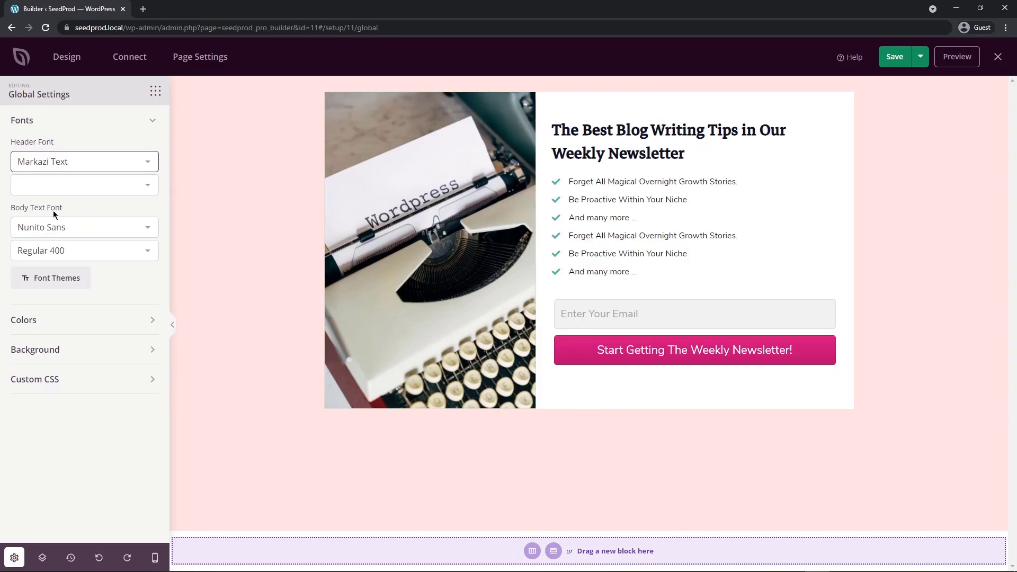
{"action": "left_click", "coordinate": [81, 227]}
{"action": "scroll", "coordinate": [83, 295], "scroll_direction": "up", "scroll_amount": 15}
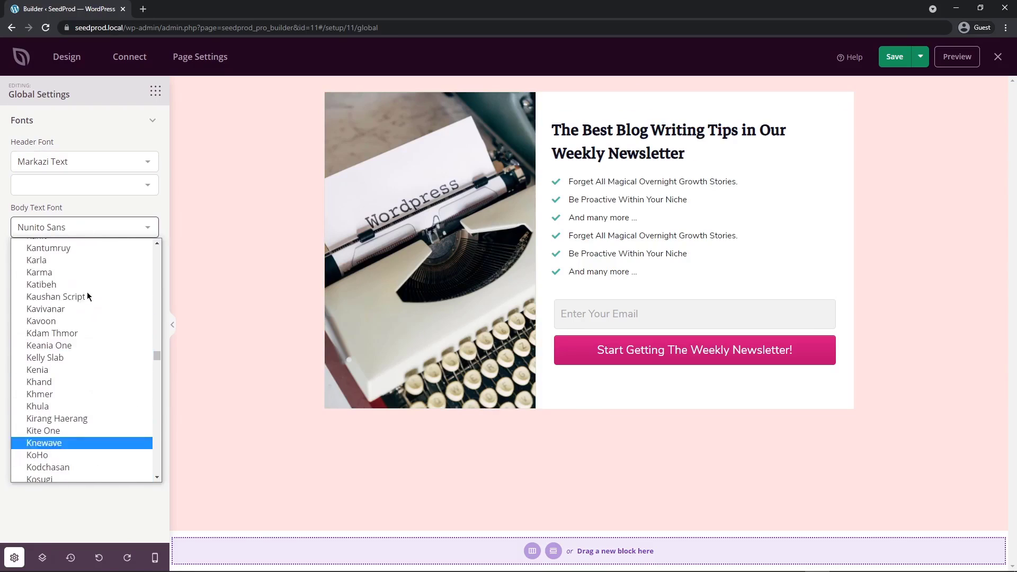
{"action": "left_click", "coordinate": [53, 263]}
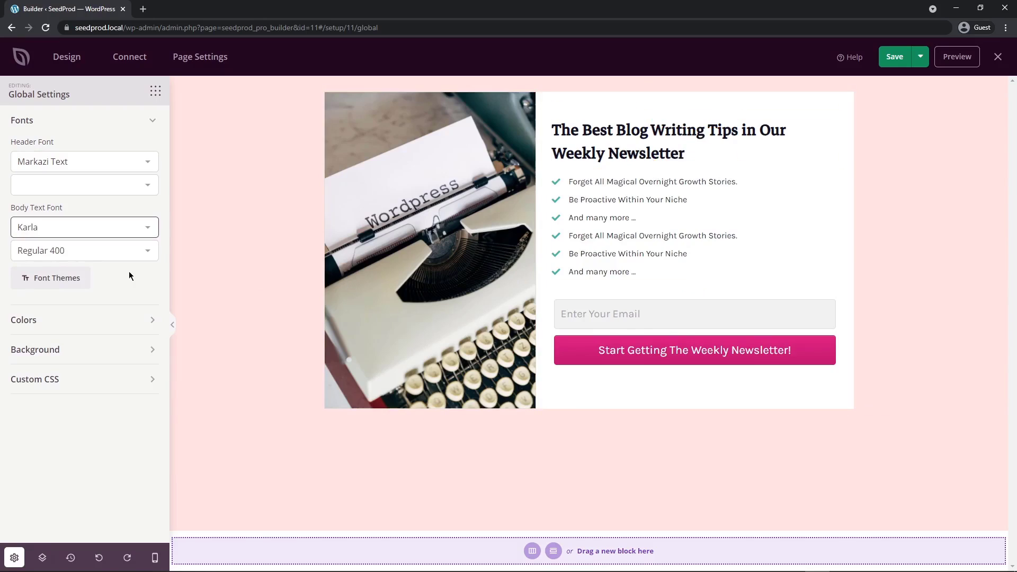
Apply the Playfair Display / Libre Baskerville theme from the font themes library to the whole page.
{"action": "left_click", "coordinate": [55, 279]}
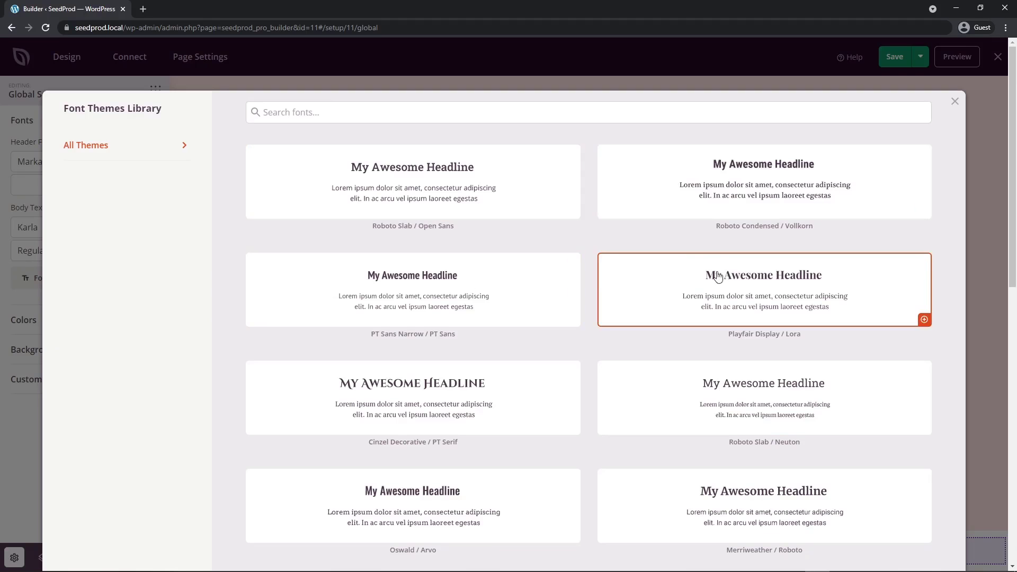
{"action": "scroll", "coordinate": [680, 273], "scroll_direction": "down", "scroll_amount": 3}
{"action": "scroll", "coordinate": [680, 273], "scroll_direction": "down", "scroll_amount": 8}
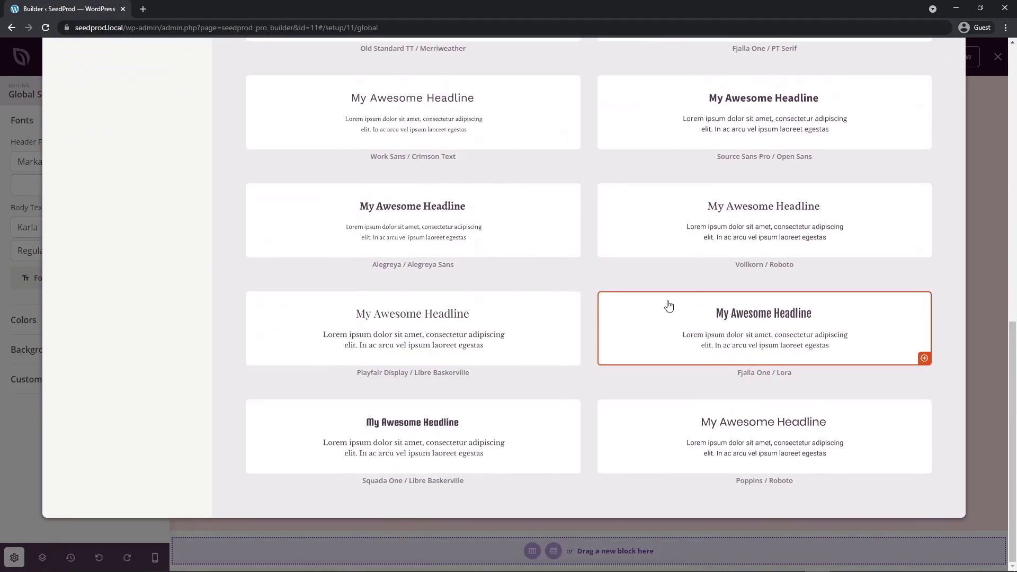
{"action": "left_click", "coordinate": [412, 331]}
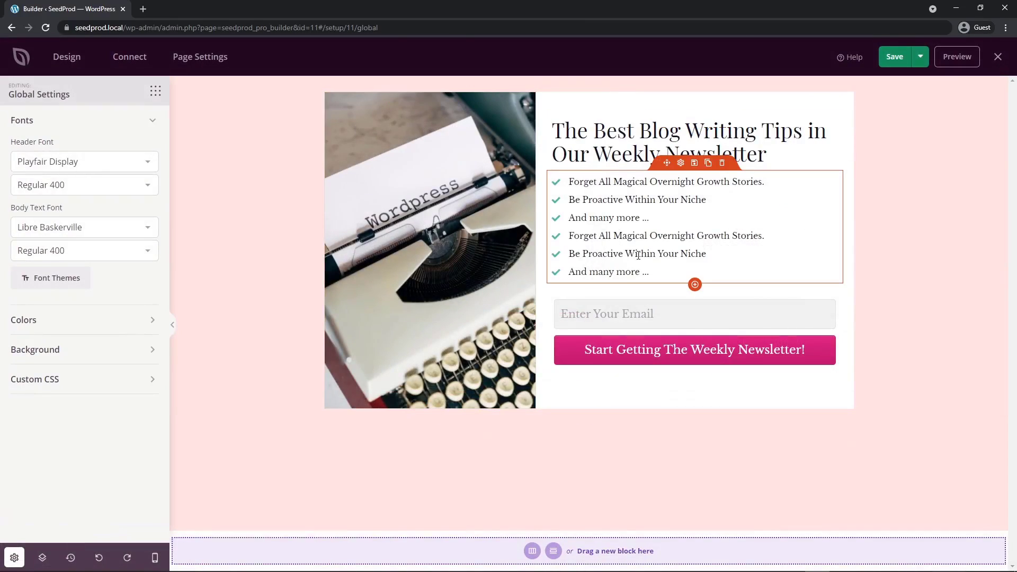
{"action": "left_click", "coordinate": [45, 121]}
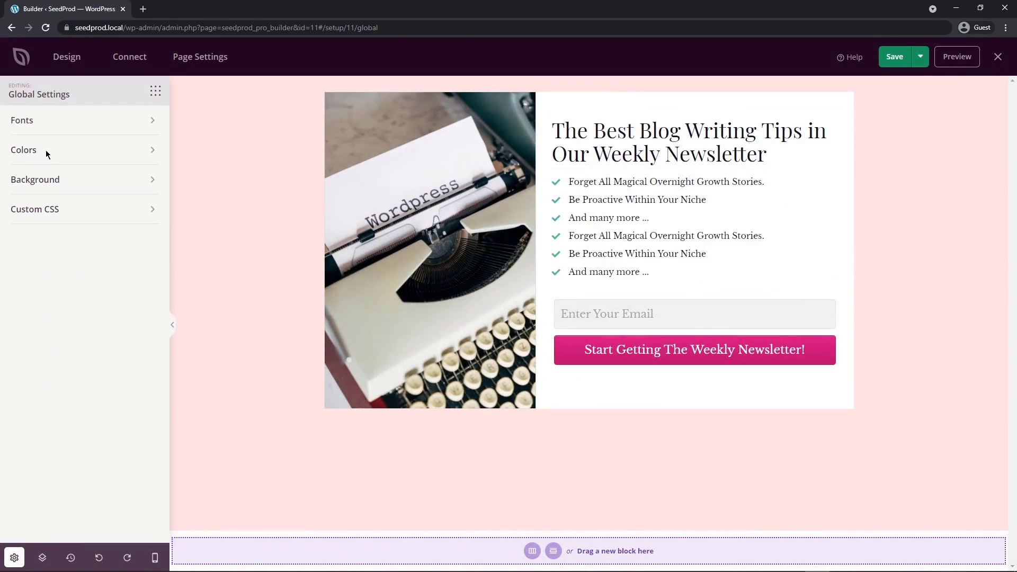
Apply the teal colour palette with dark teal headers and a pale mint background to the page's global colours.
{"action": "left_click", "coordinate": [45, 150]}
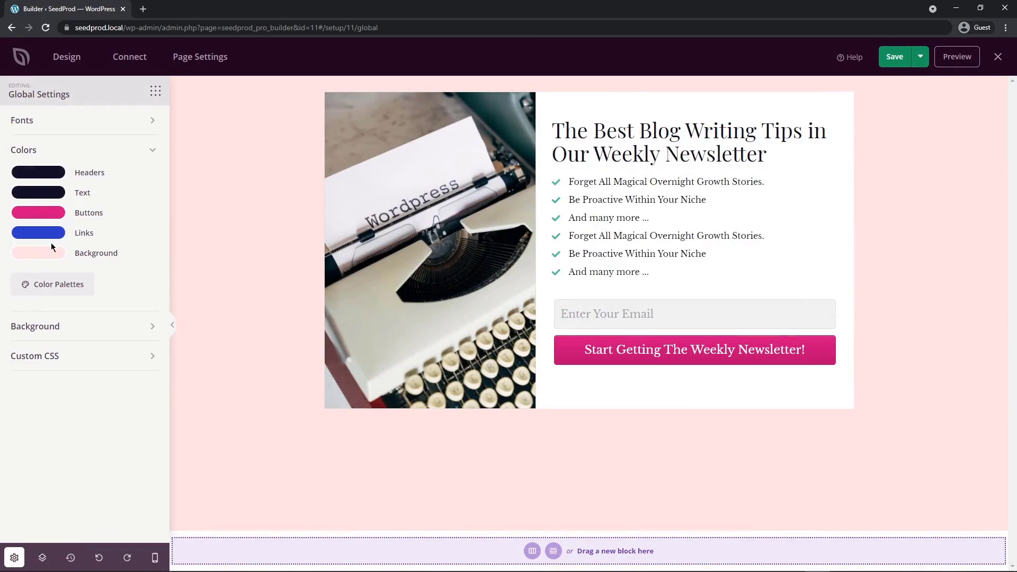
{"action": "left_click", "coordinate": [59, 286]}
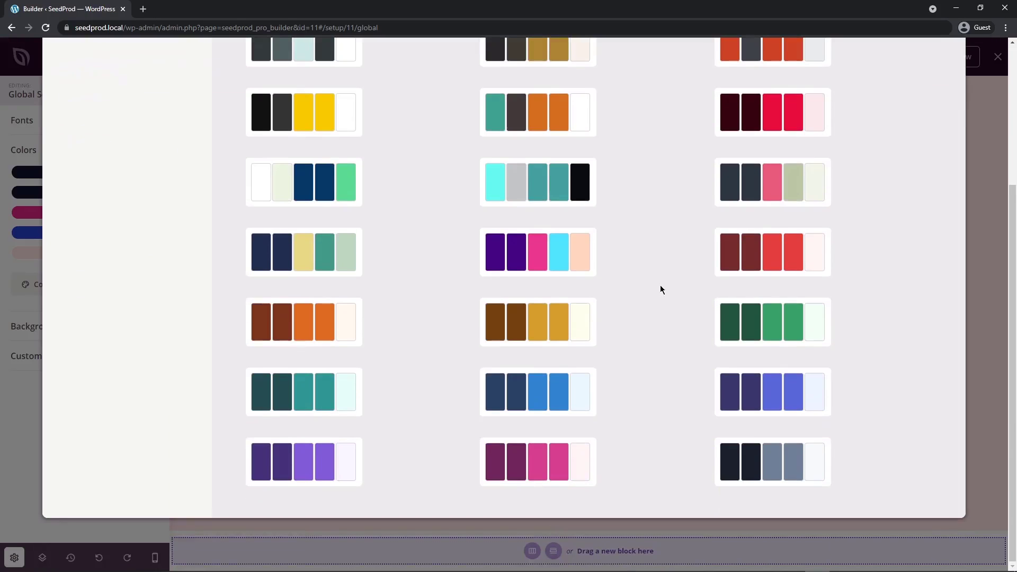
{"action": "left_click", "coordinate": [303, 391]}
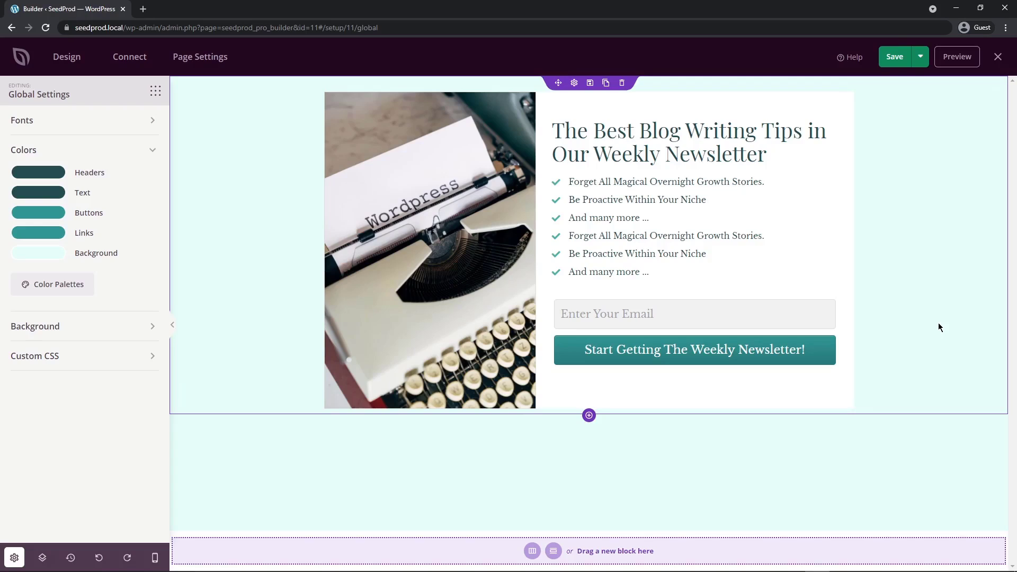
{"action": "left_click", "coordinate": [85, 150]}
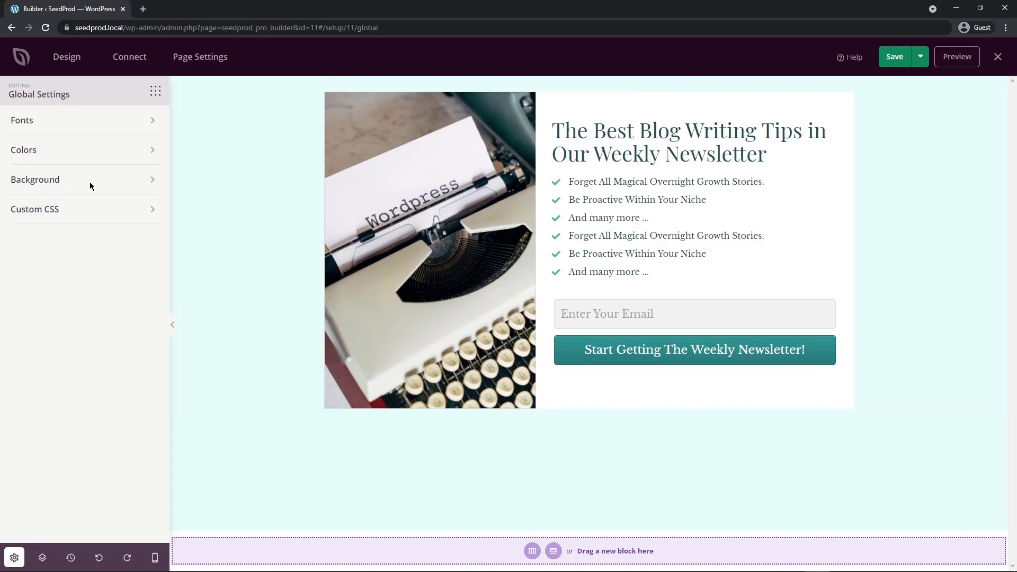
Examine the global background settings, including the YouTube video background option, and the custom CSS editor.
{"action": "left_click", "coordinate": [90, 181]}
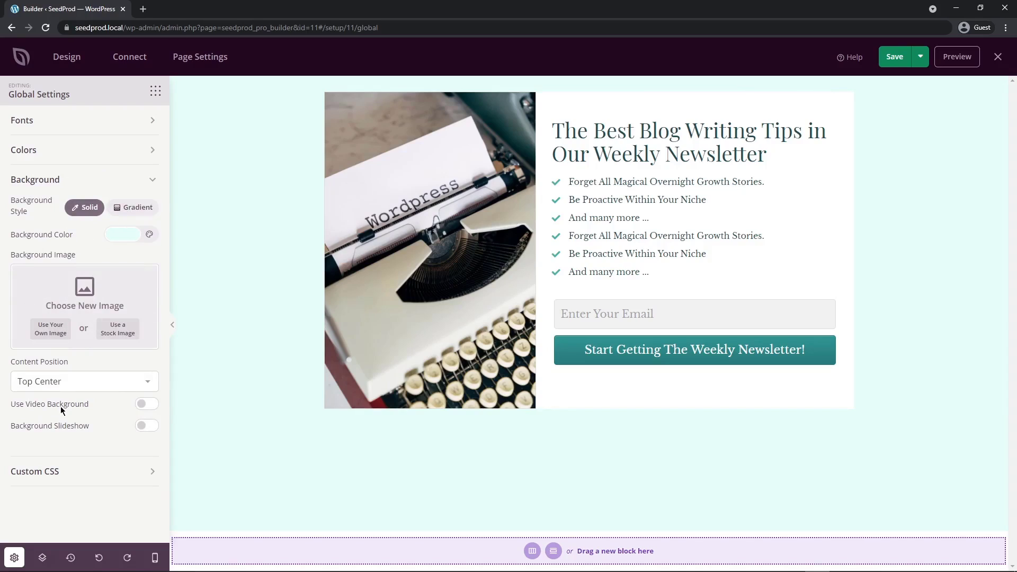
{"action": "left_click", "coordinate": [146, 407]}
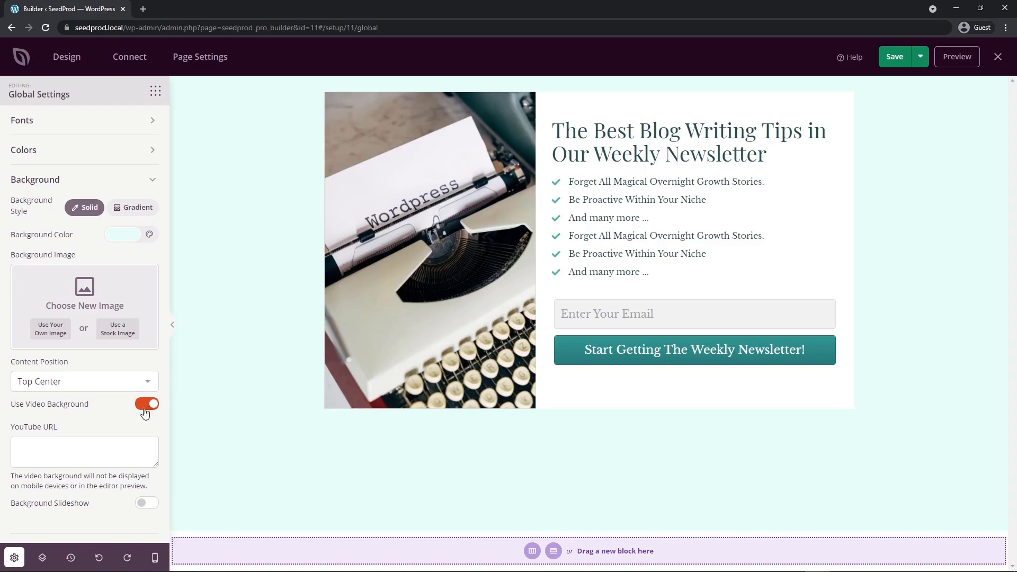
{"action": "scroll", "coordinate": [24, 433], "scroll_direction": "down", "scroll_amount": 1}
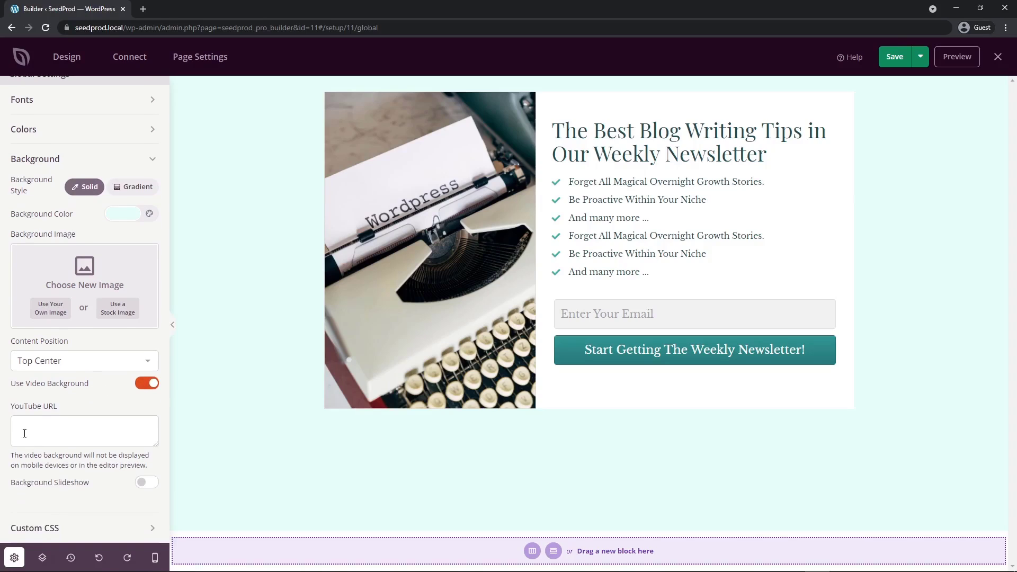
{"action": "left_click", "coordinate": [146, 383]}
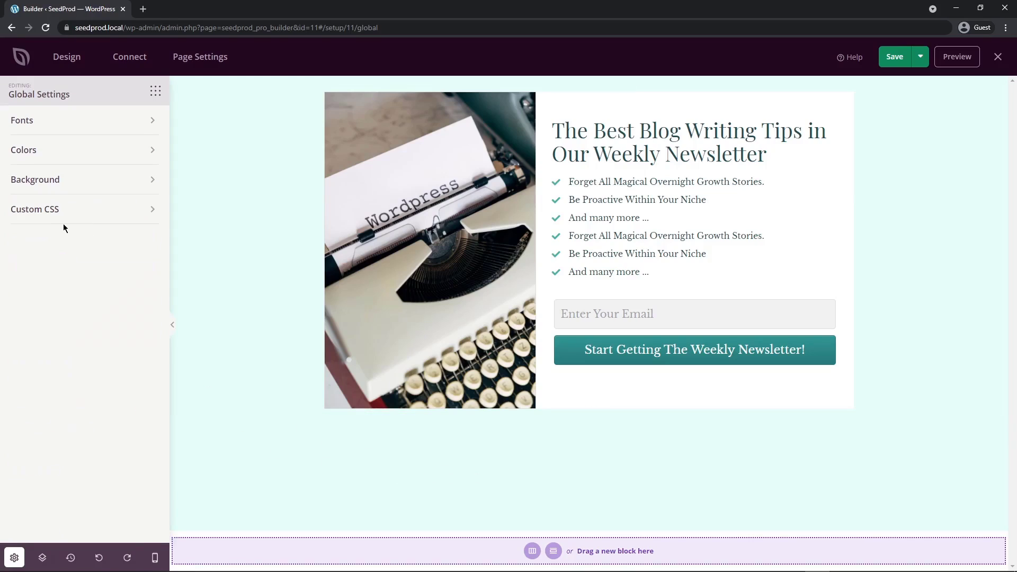
{"action": "left_click", "coordinate": [51, 211]}
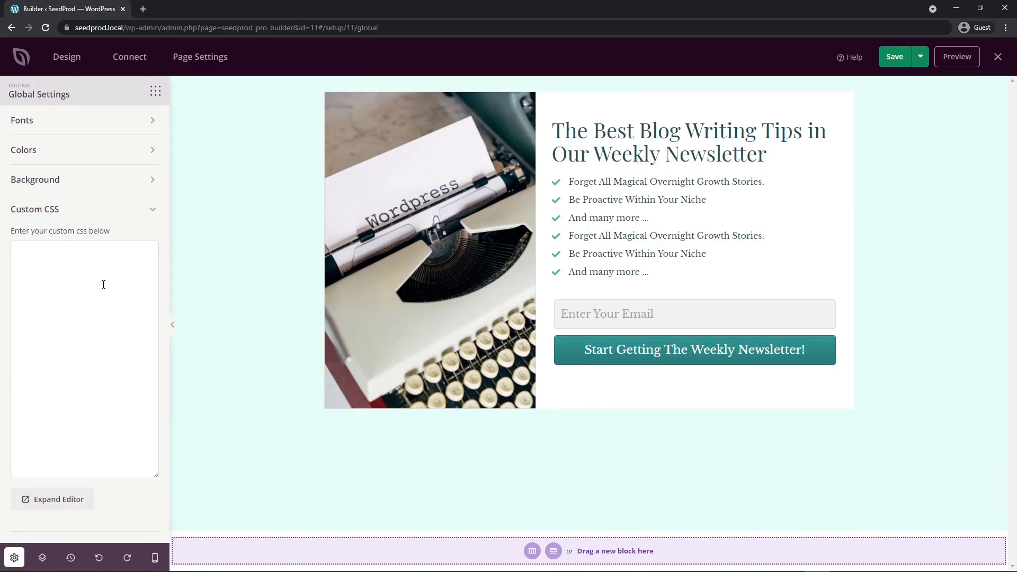
{"action": "left_click", "coordinate": [146, 211]}
Inspect the page's layout structure and check the design in the mobile preview, returning to the desktop view.
{"action": "left_click", "coordinate": [42, 558]}
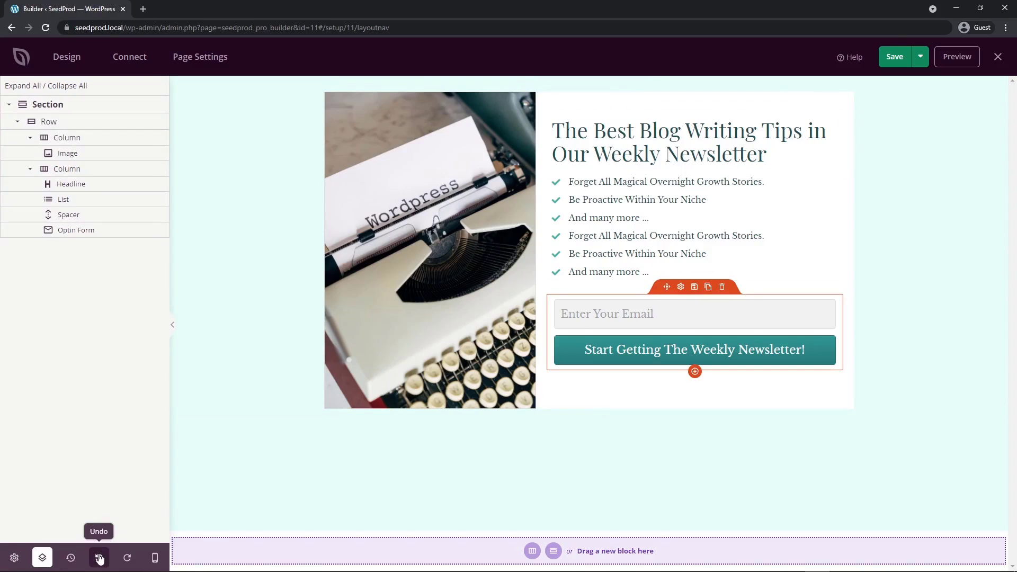
{"action": "left_click", "coordinate": [154, 557]}
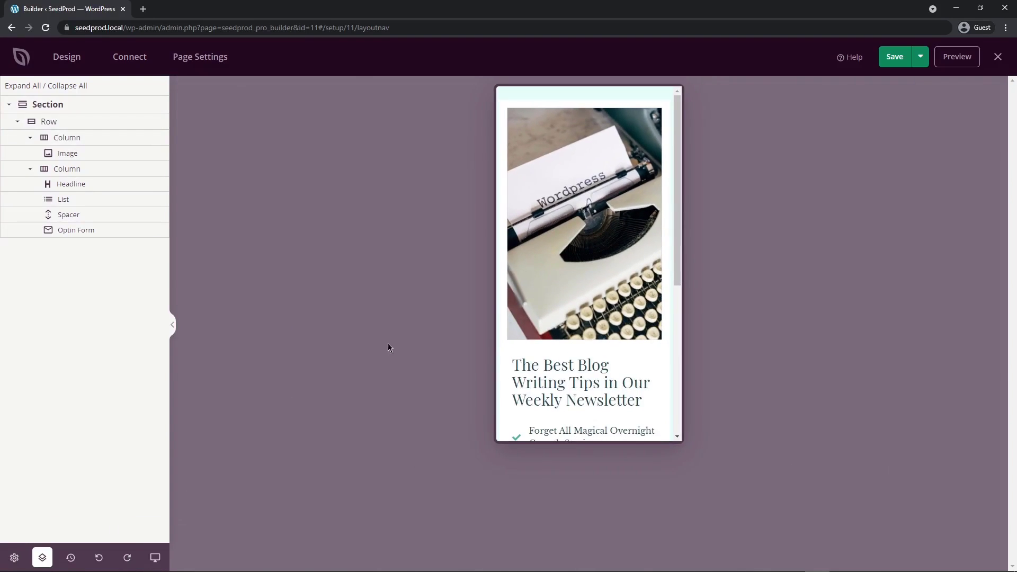
{"action": "left_click_drag", "start_coordinate": [678, 155], "coordinate": [687, 135]}
{"action": "left_click", "coordinate": [155, 557]}
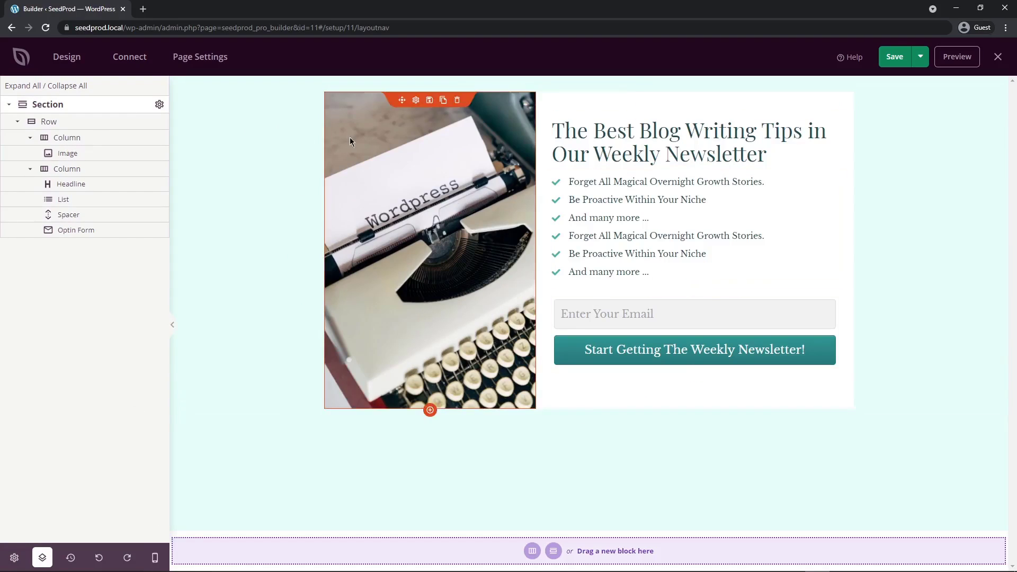
Look over the email marketing integrations and open the form for connecting a new GetResponse account.
{"action": "left_click", "coordinate": [129, 57]}
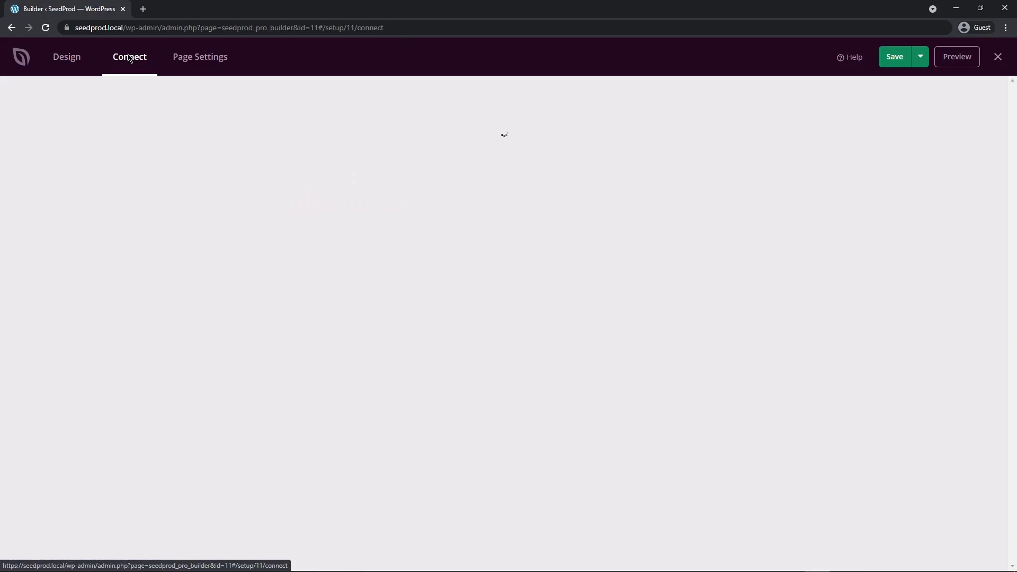
{"action": "left_click_drag", "start_coordinate": [17, 101], "coordinate": [133, 97]}
{"action": "left_click", "coordinate": [133, 98]}
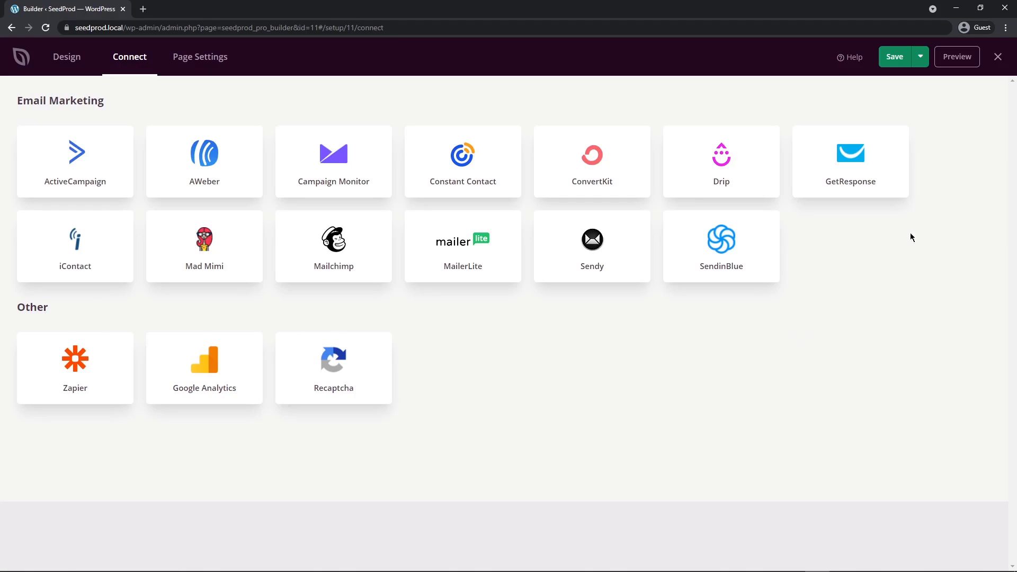
{"action": "mouse_move", "coordinate": [851, 136]}
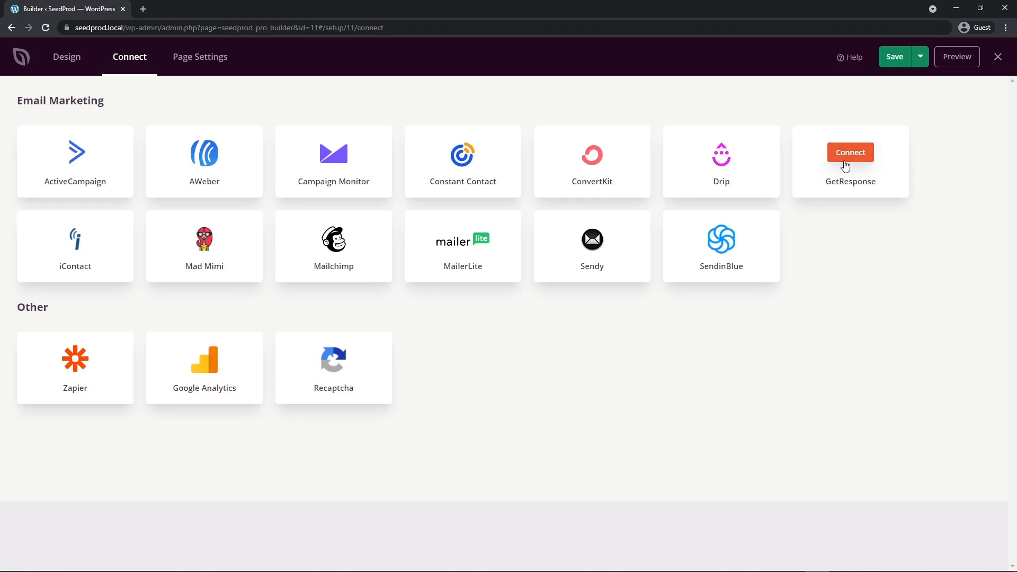
{"action": "left_click", "coordinate": [852, 154]}
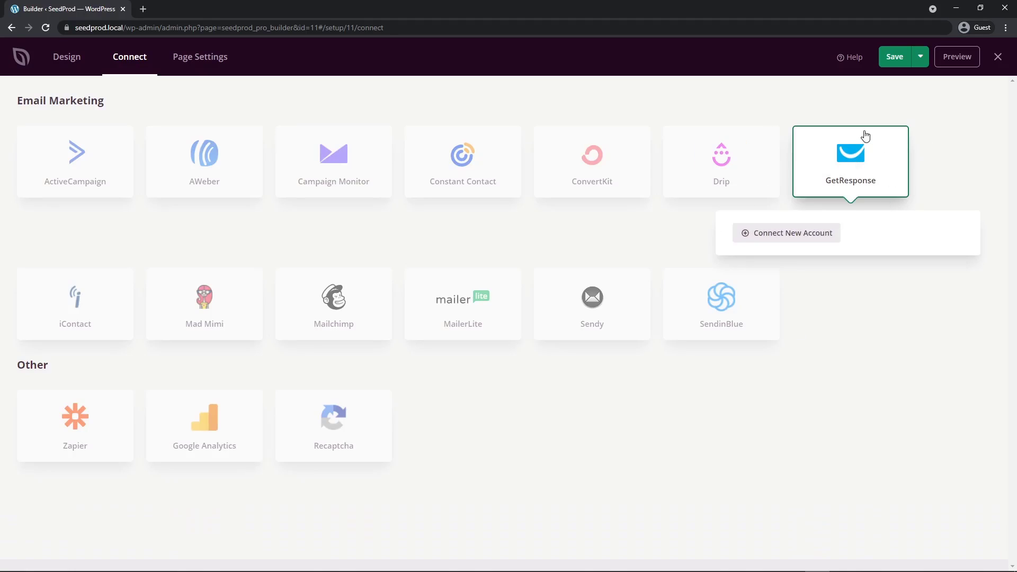
{"action": "left_click", "coordinate": [794, 238]}
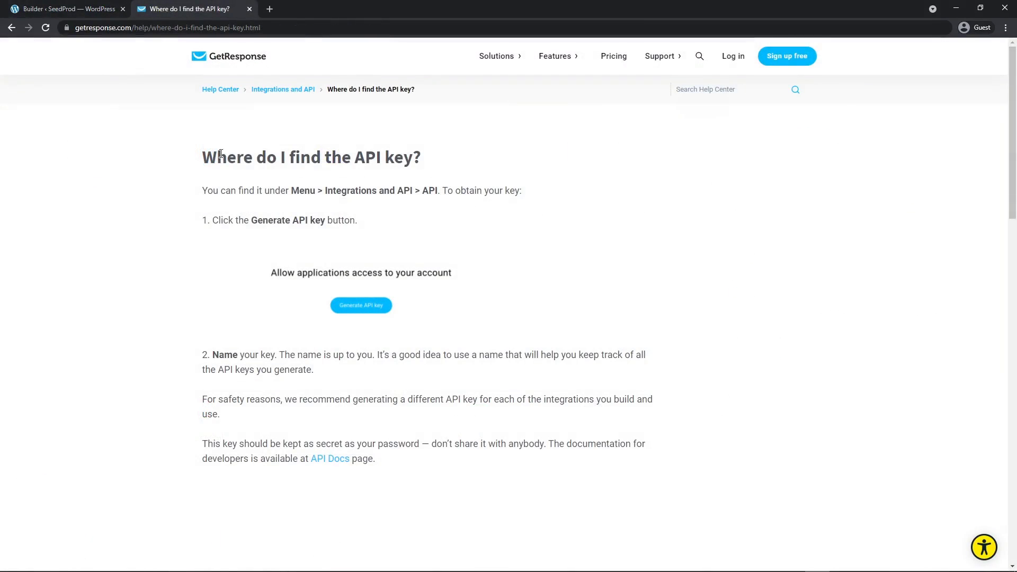
Read GetResponse's help article on where to find the API key and dismiss the unfilled connection form.
{"action": "left_click_drag", "start_coordinate": [202, 157], "coordinate": [439, 168]}
{"action": "left_click", "coordinate": [460, 168]}
{"action": "scroll", "coordinate": [314, 220], "scroll_direction": "down", "scroll_amount": 2}
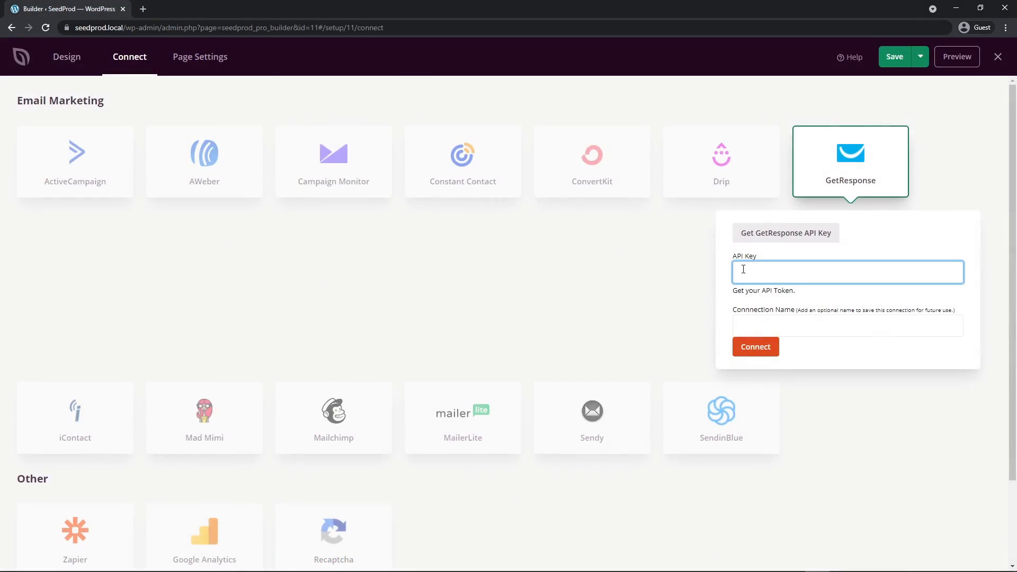
{"action": "left_click", "coordinate": [819, 97]}
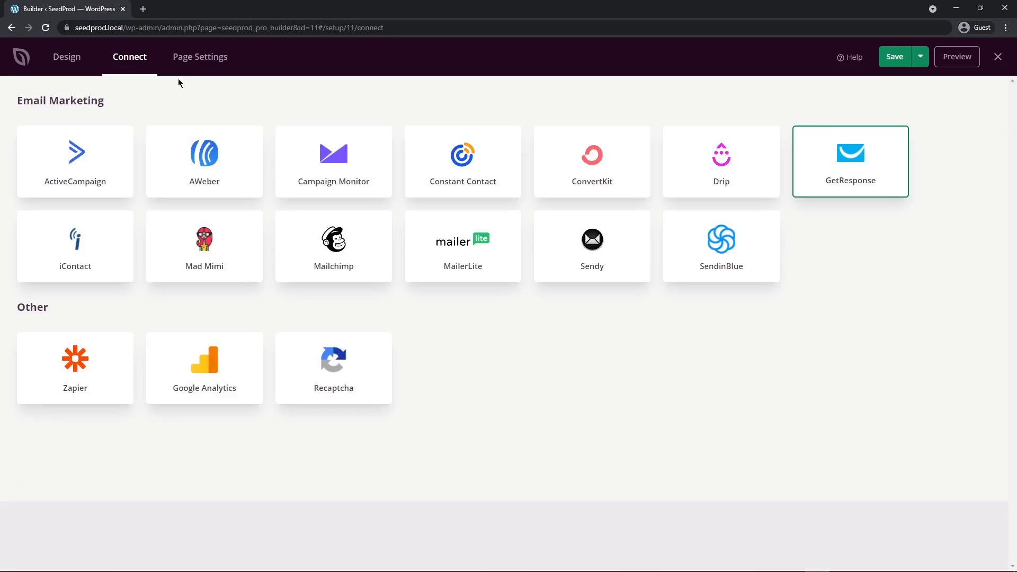
Review the page's general settings, the publish and save-as-template options, and the Isolation Mode description.
{"action": "left_click", "coordinate": [201, 60]}
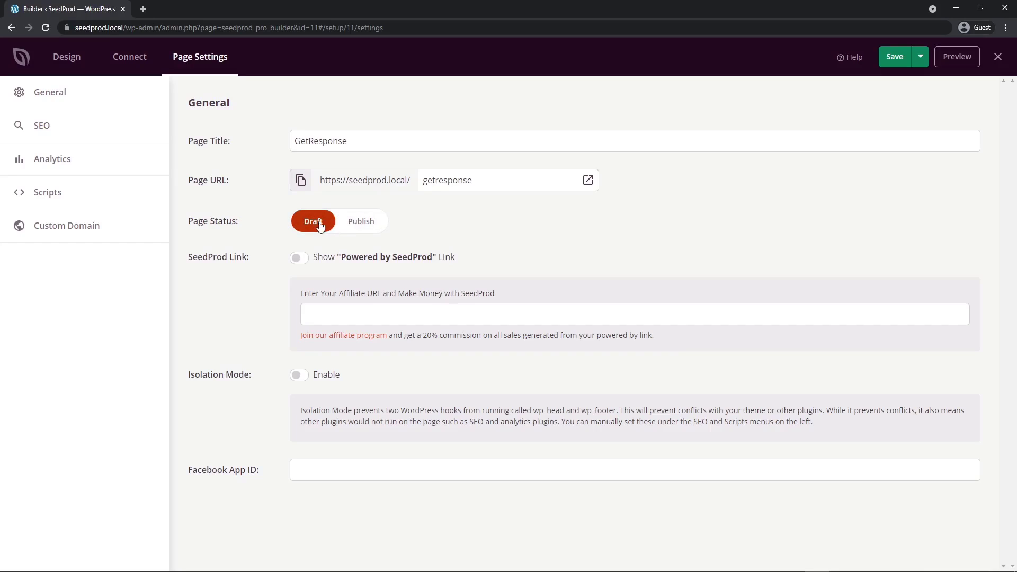
{"action": "left_click", "coordinate": [921, 58]}
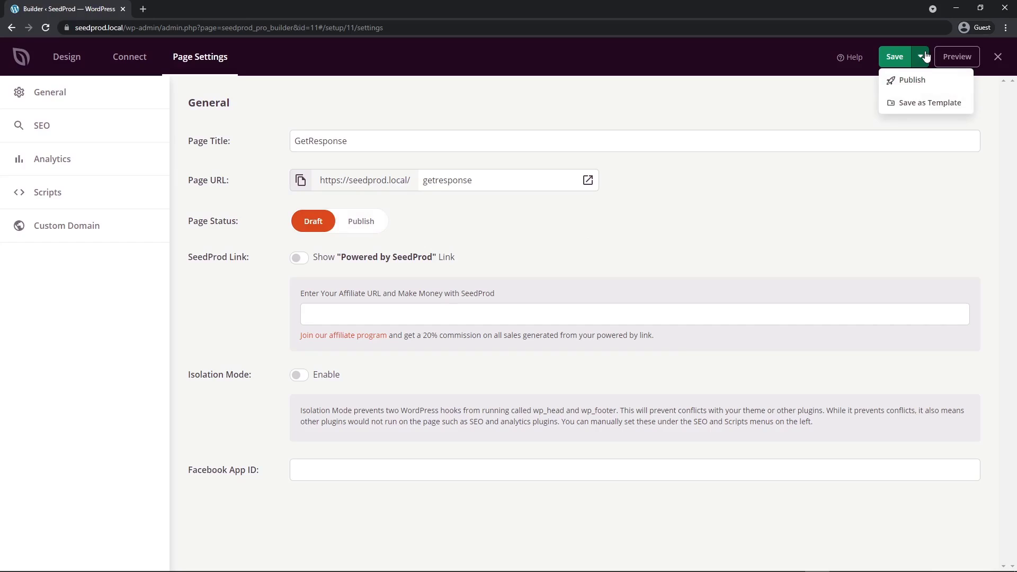
{"action": "left_click", "coordinate": [924, 58]}
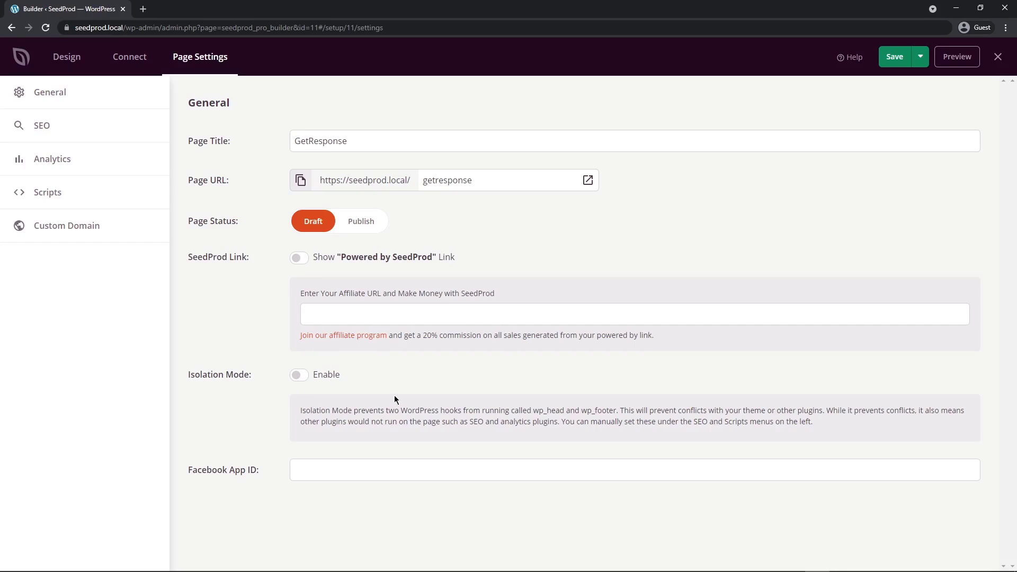
{"action": "left_click_drag", "start_coordinate": [619, 411], "coordinate": [825, 411]}
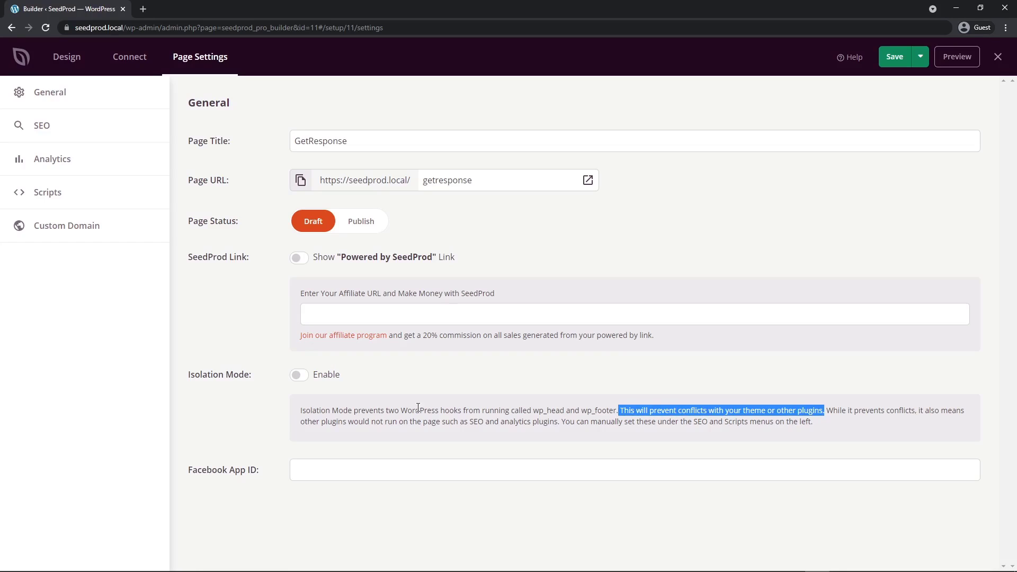
{"action": "left_click", "coordinate": [206, 415]}
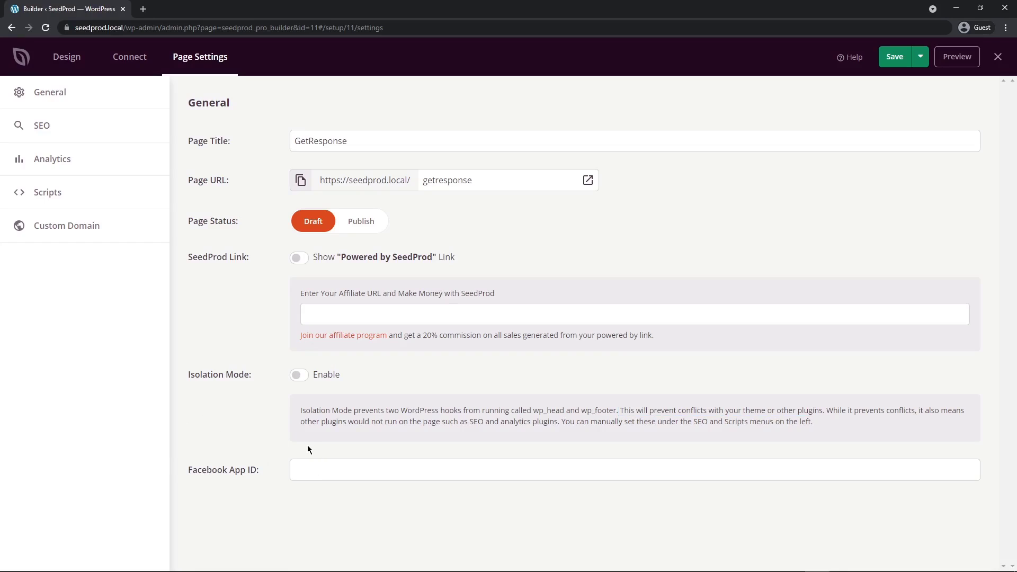
Examine the page's SEO, analytics, scripts and custom domain settings, including the domain mapping instructions.
{"action": "left_click", "coordinate": [41, 125]}
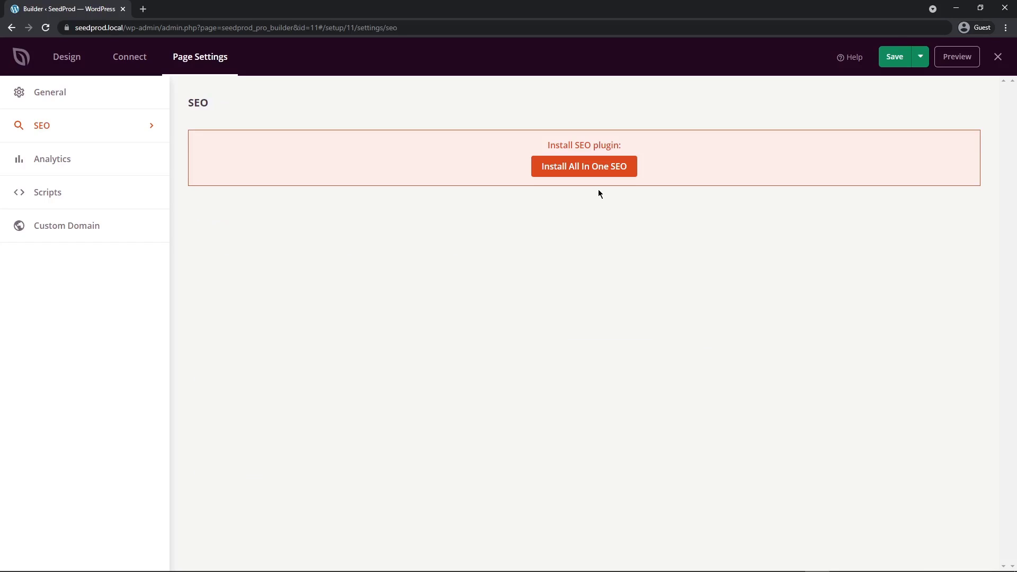
{"action": "left_click", "coordinate": [37, 158]}
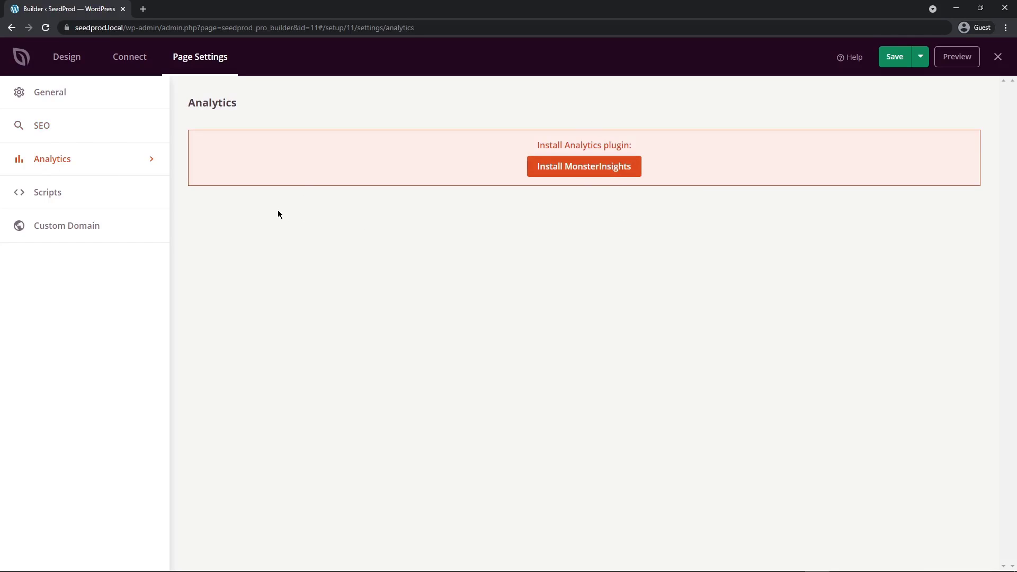
{"action": "left_click", "coordinate": [61, 193]}
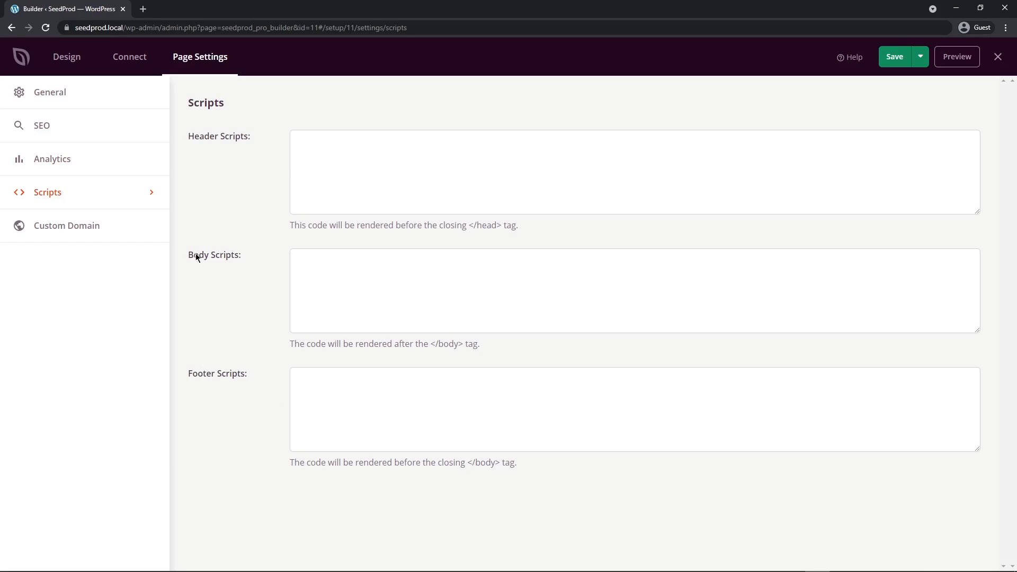
{"action": "left_click", "coordinate": [64, 225]}
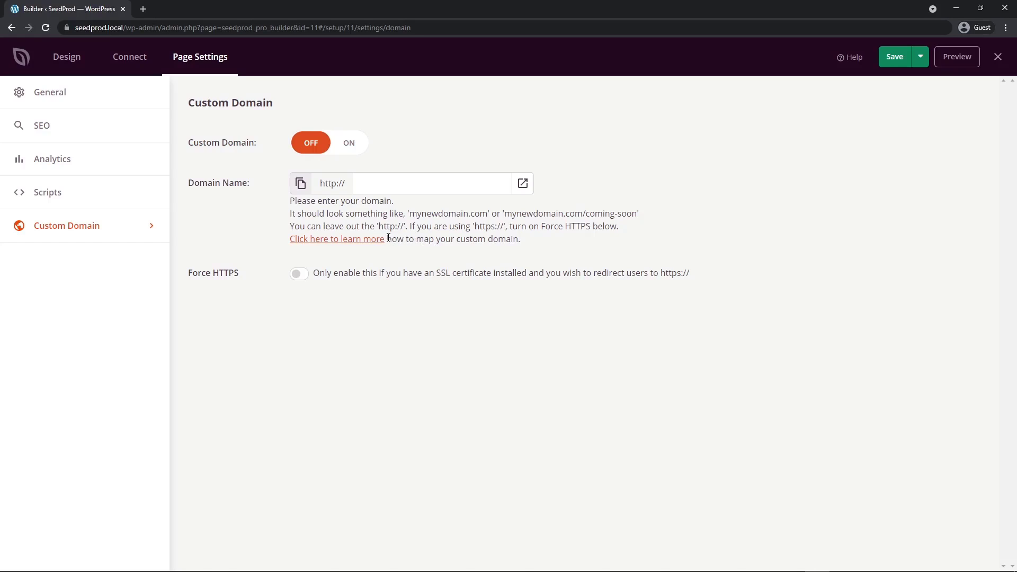
{"action": "left_click_drag", "start_coordinate": [387, 239], "coordinate": [291, 239]}
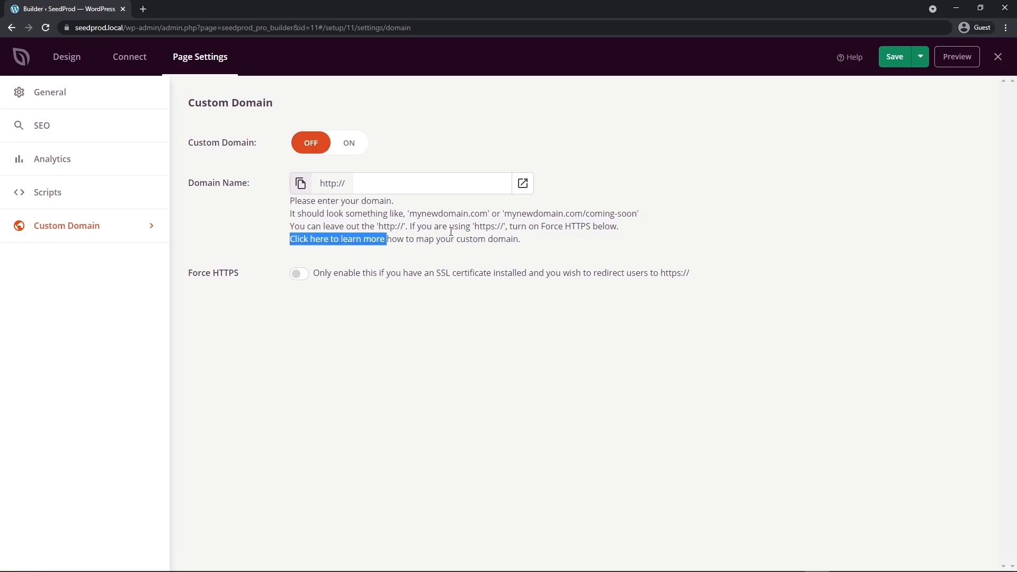
{"action": "left_click", "coordinate": [424, 228]}
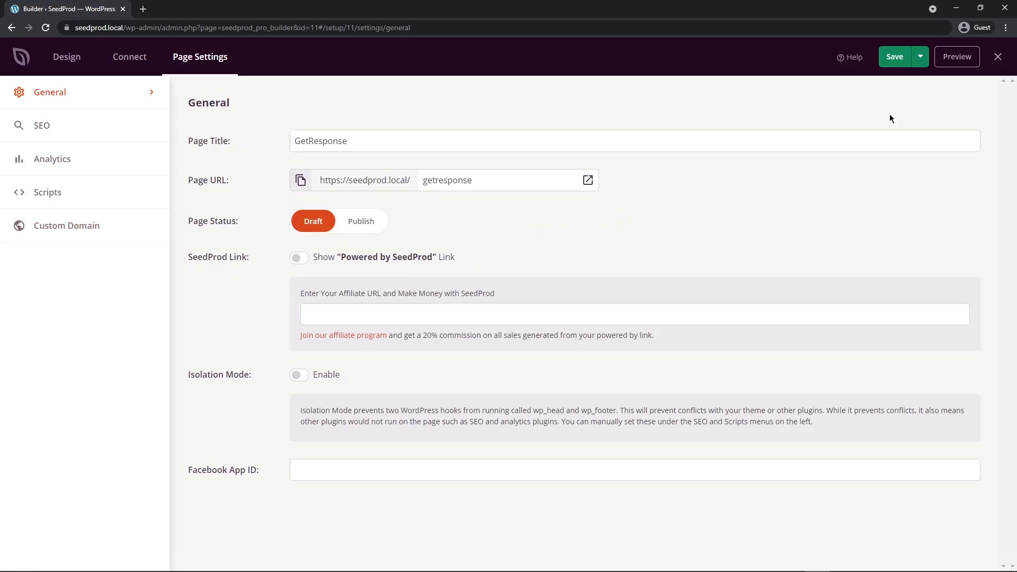
Save and publish the GetResponse landing page and open its live version.
{"action": "left_click", "coordinate": [895, 57]}
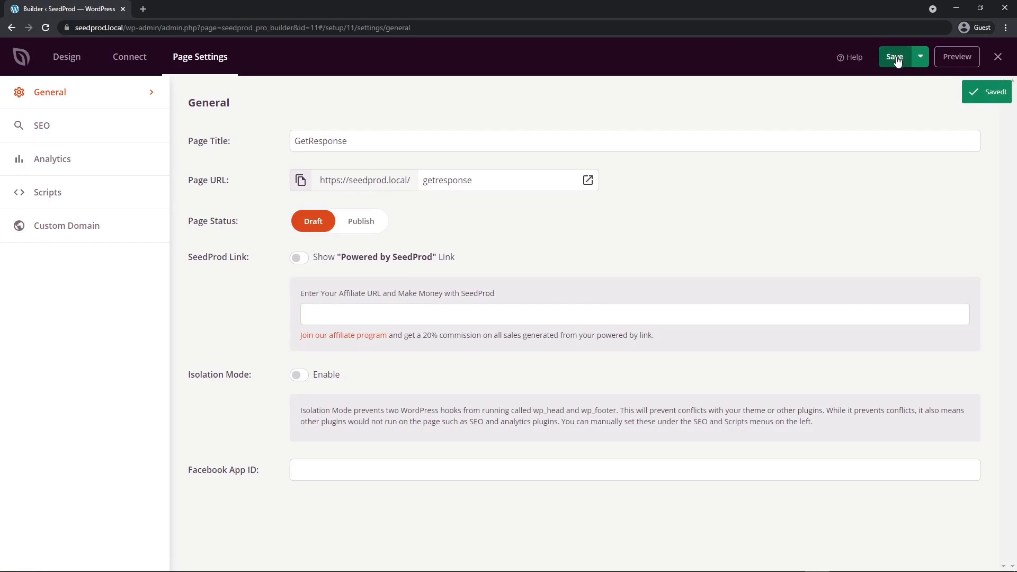
{"action": "left_click", "coordinate": [921, 56]}
{"action": "left_click", "coordinate": [913, 81]}
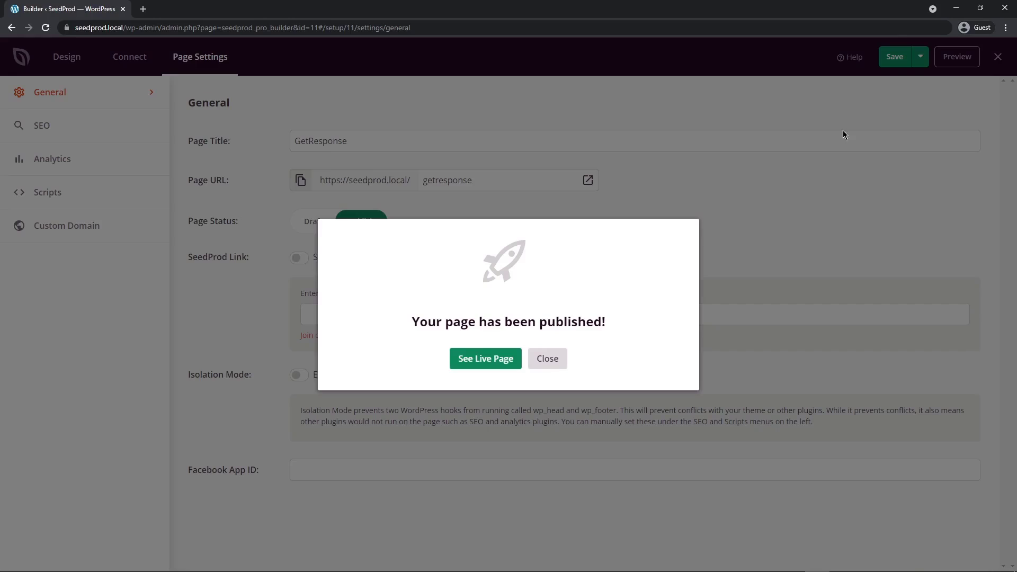
{"action": "left_click", "coordinate": [490, 364]}
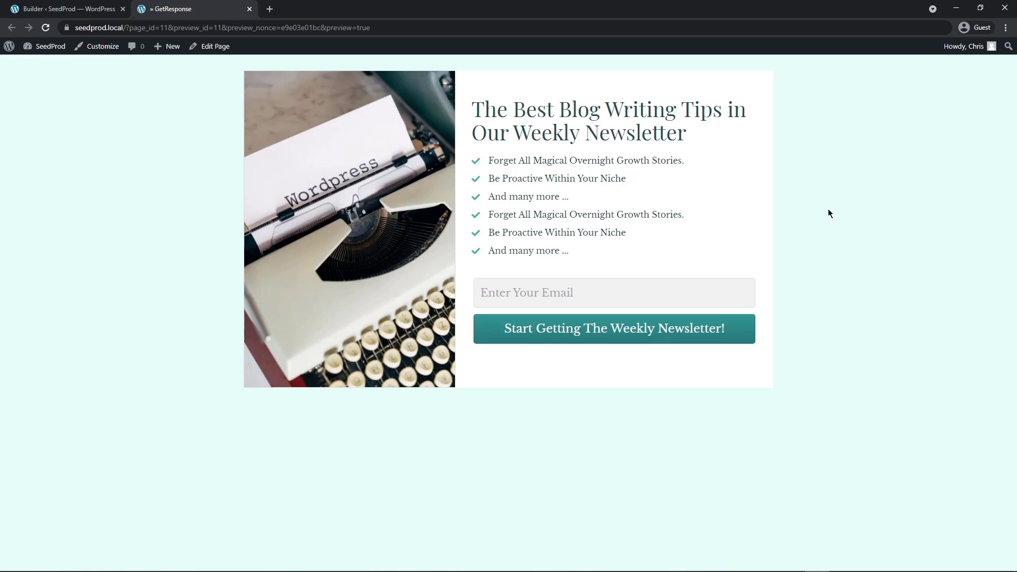